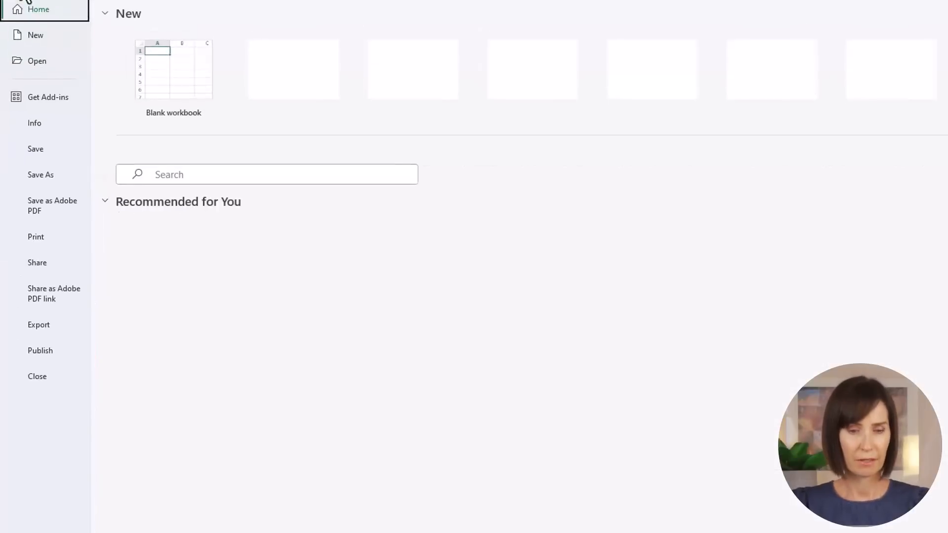
Search the online templates for "Gantt" and create a new workbook from the Simple Gantt chart template
click(43, 40)
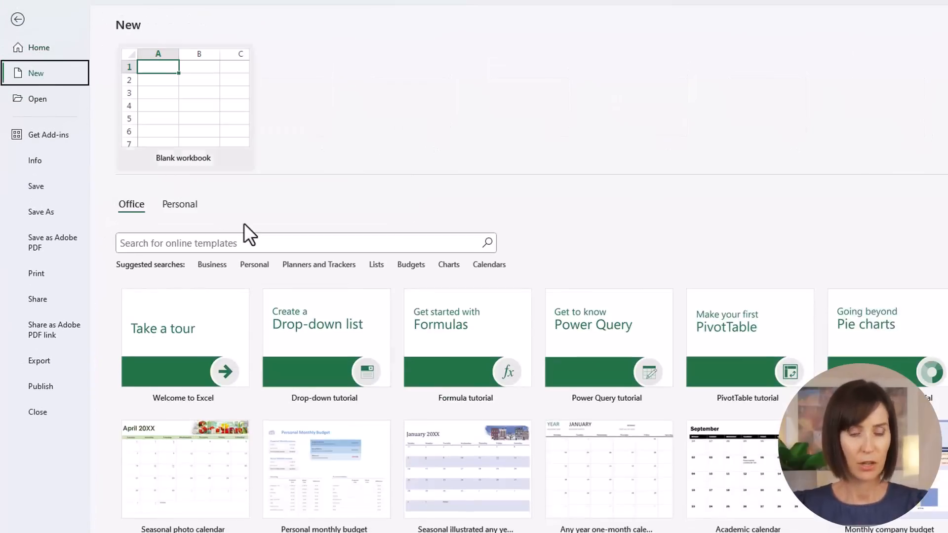
scroll(231, 254, down, 5)
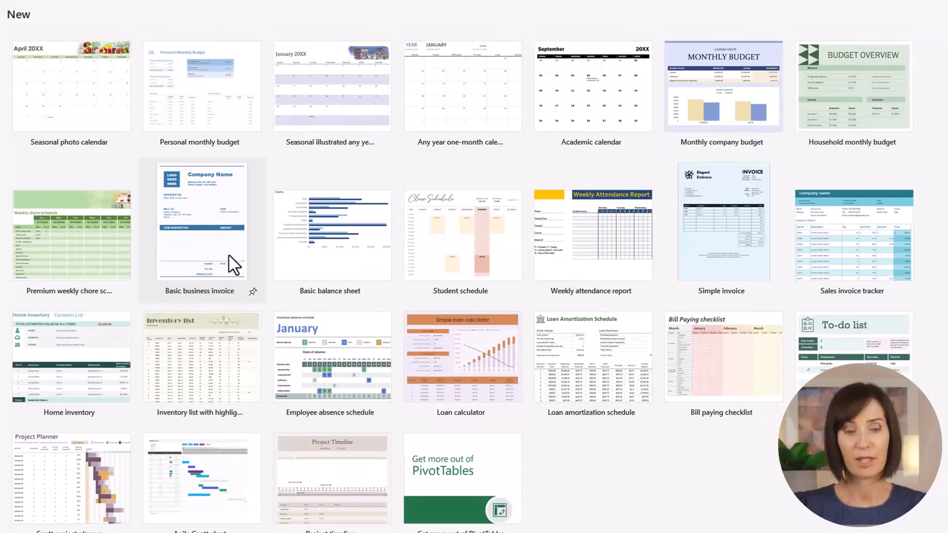
scroll(234, 265, up, 4)
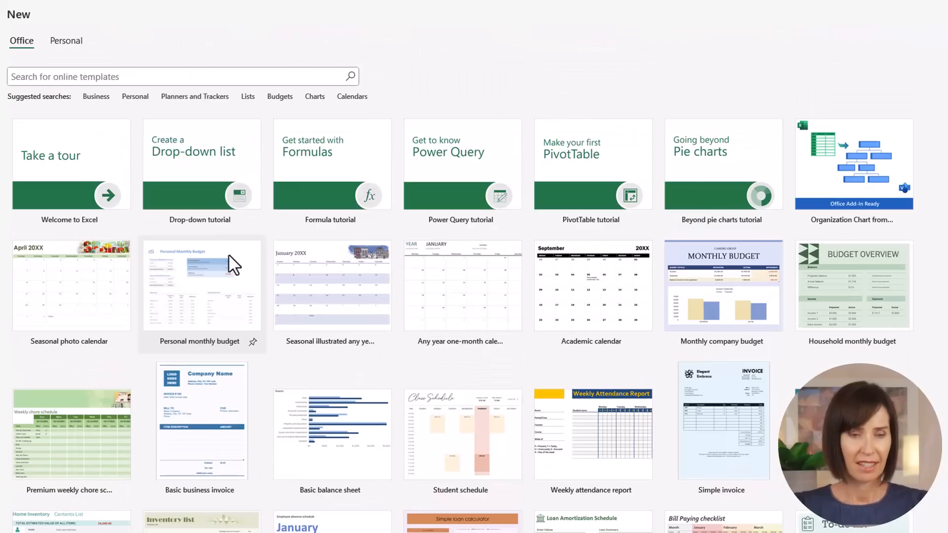
click(128, 79)
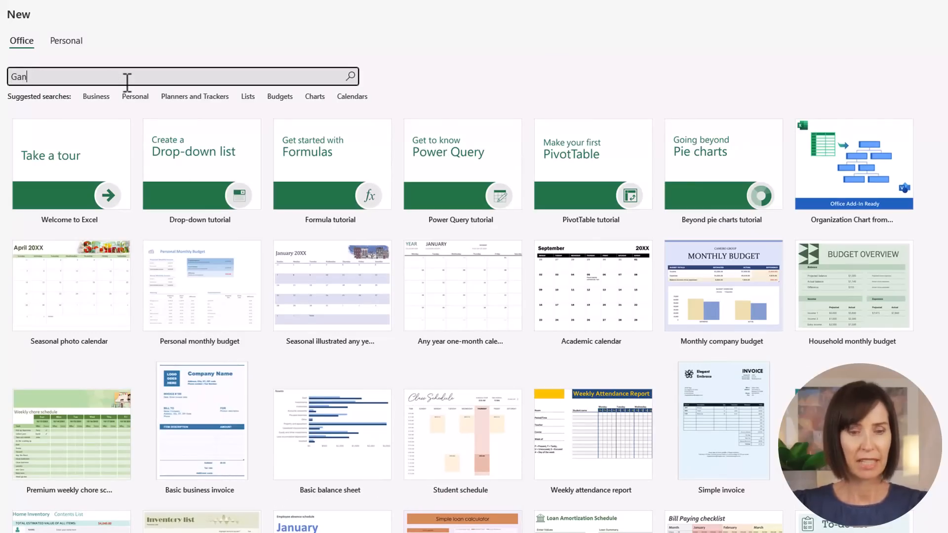
key(Return)
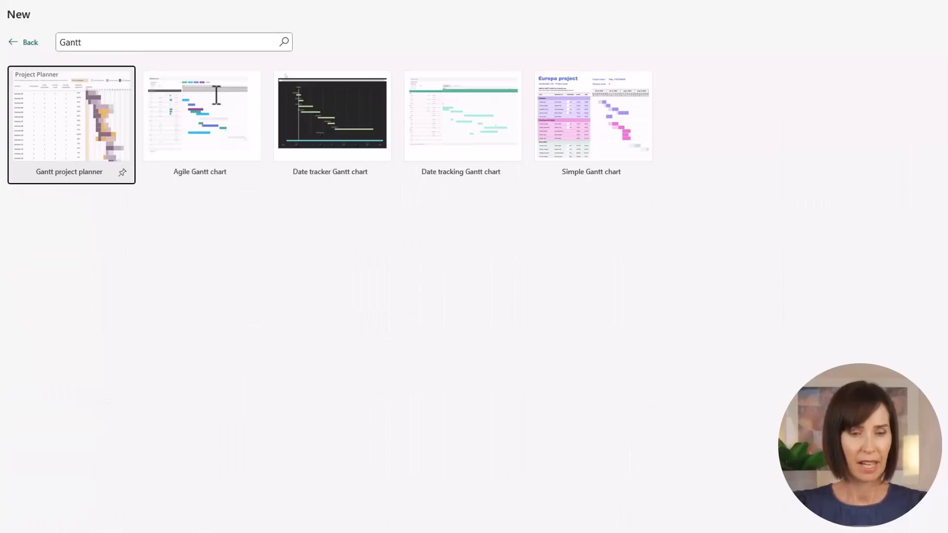
click(570, 144)
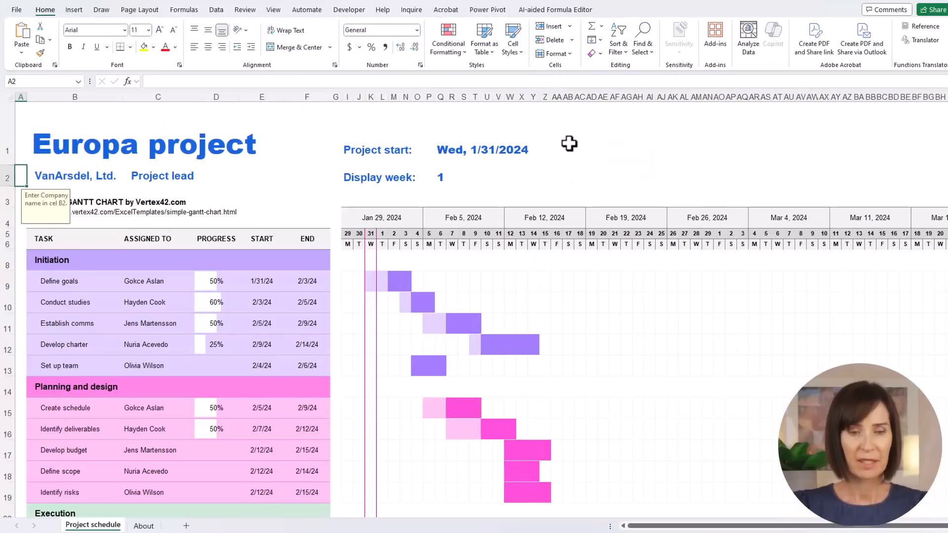
Review the Gantt project schedule and open the personal templates available for a new workbook
scroll(438, 289, down, 1)
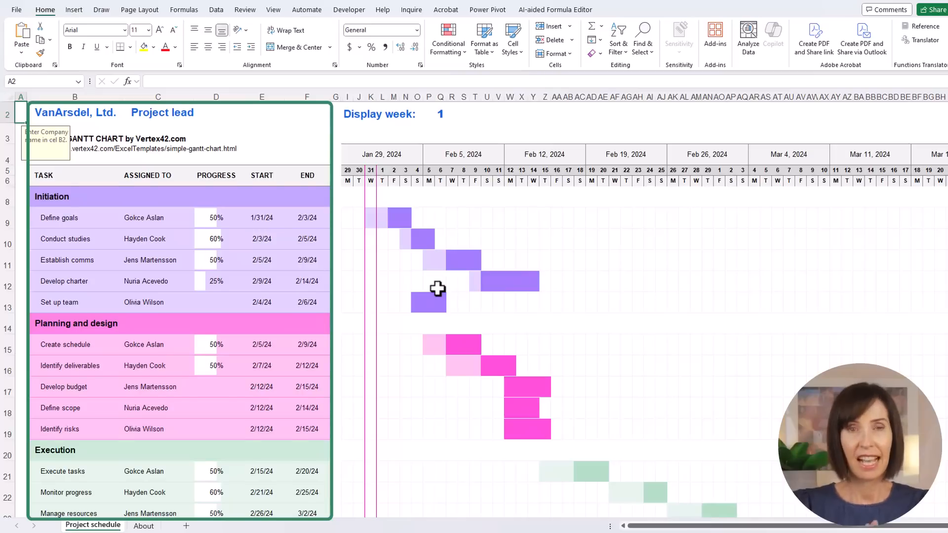
scroll(438, 289, down, 1)
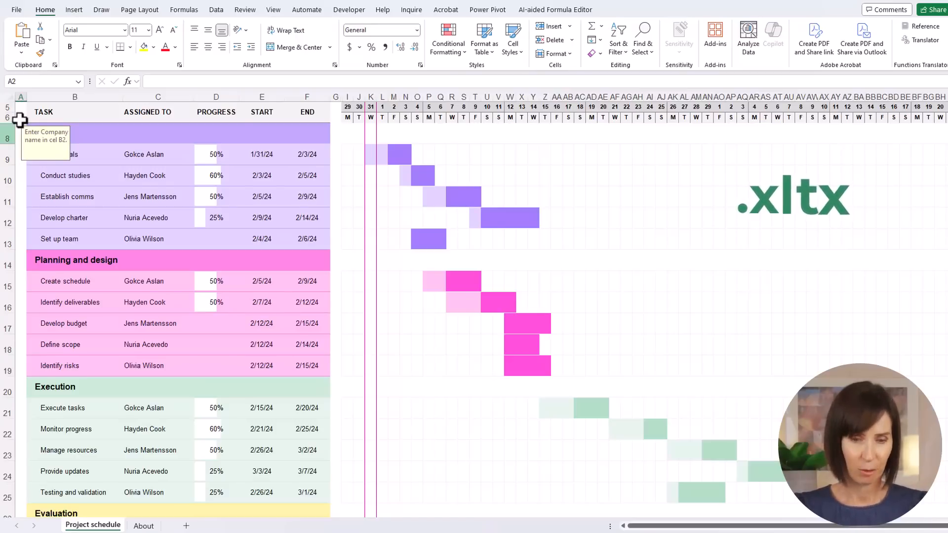
click(19, 11)
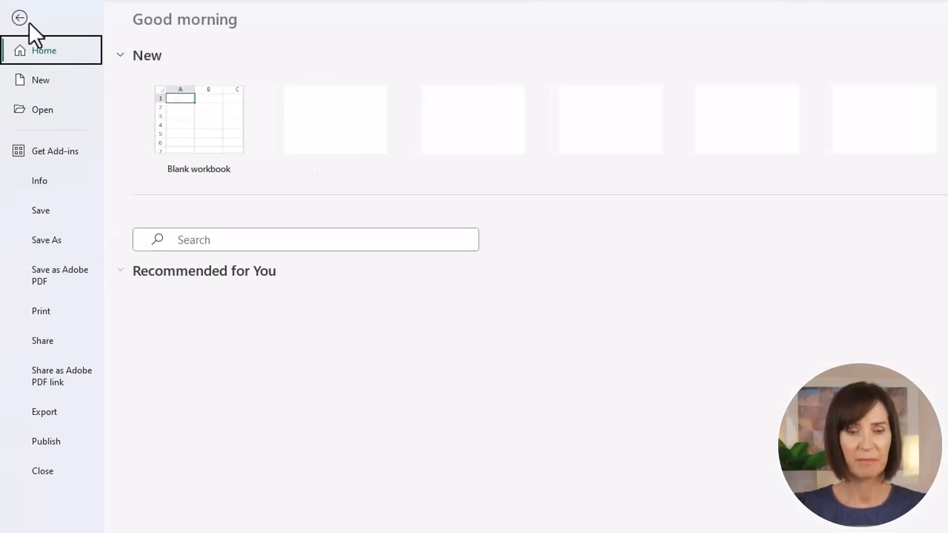
click(59, 74)
click(206, 232)
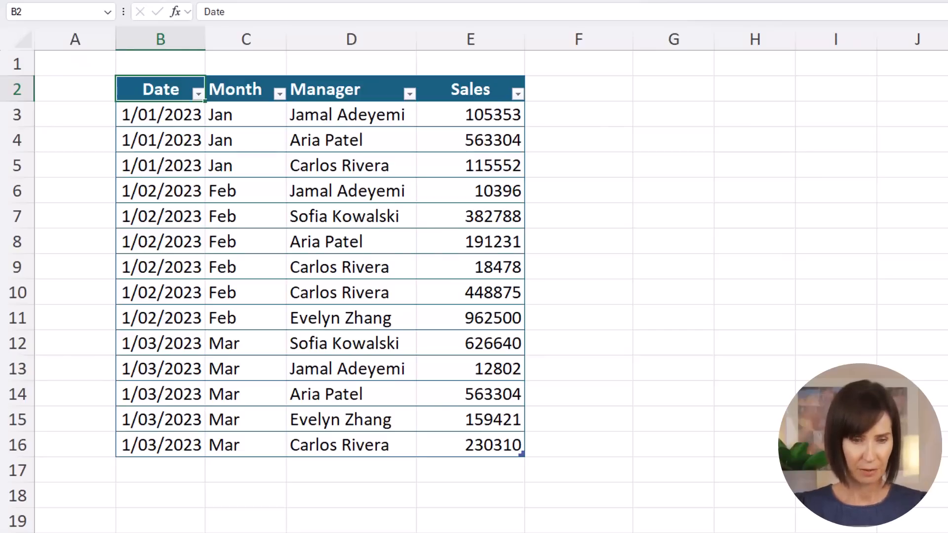
Jump around the sales table's corners from B2 to E2, E16, B16 and back to B2
key(ctrl+Right)
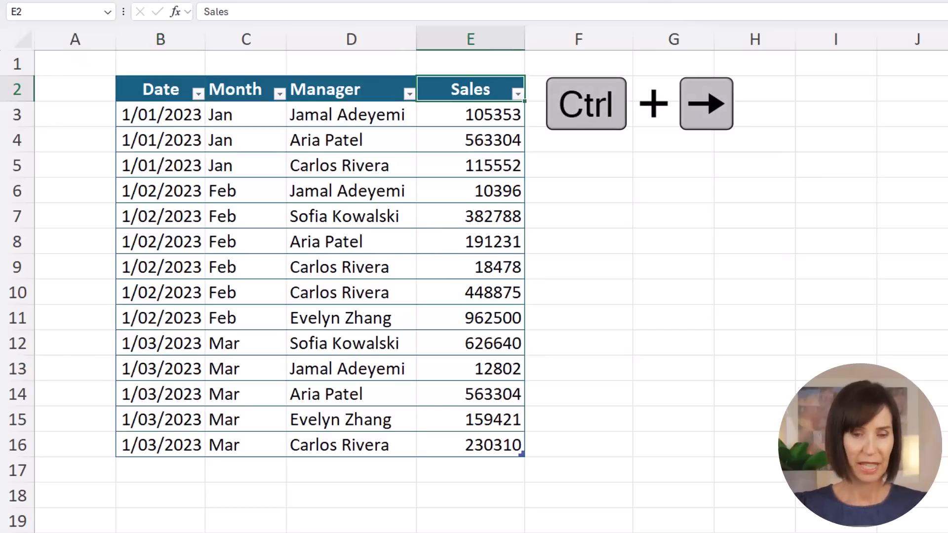
key(ctrl+Down)
key(ctrl+Left)
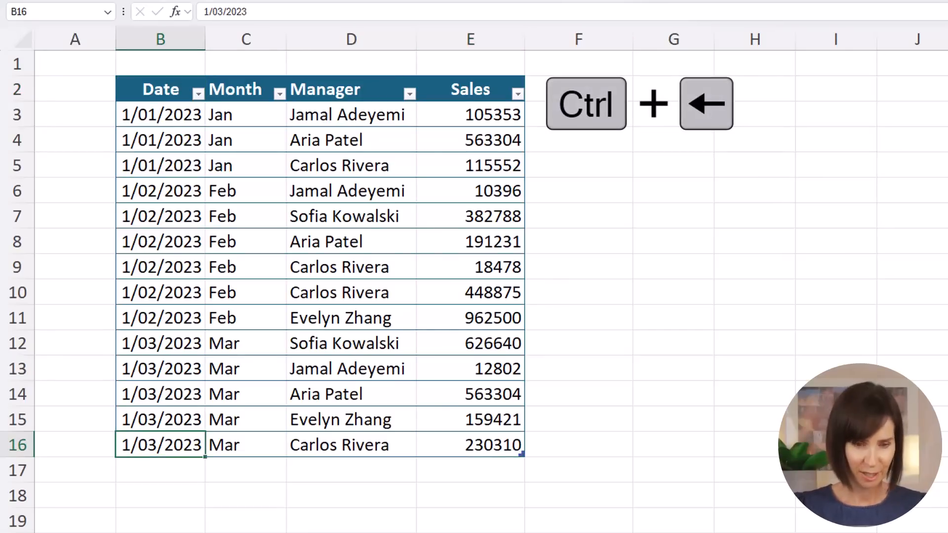
key(ctrl+Up)
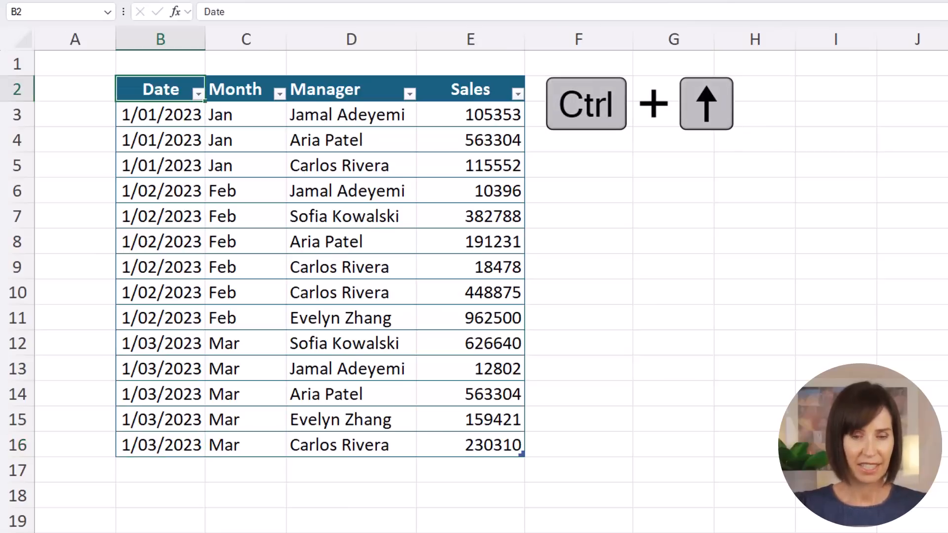
Select the Sales values in E3:E16 and open the Format Cells settings for them
key(ctrl+Right)
key(Down)
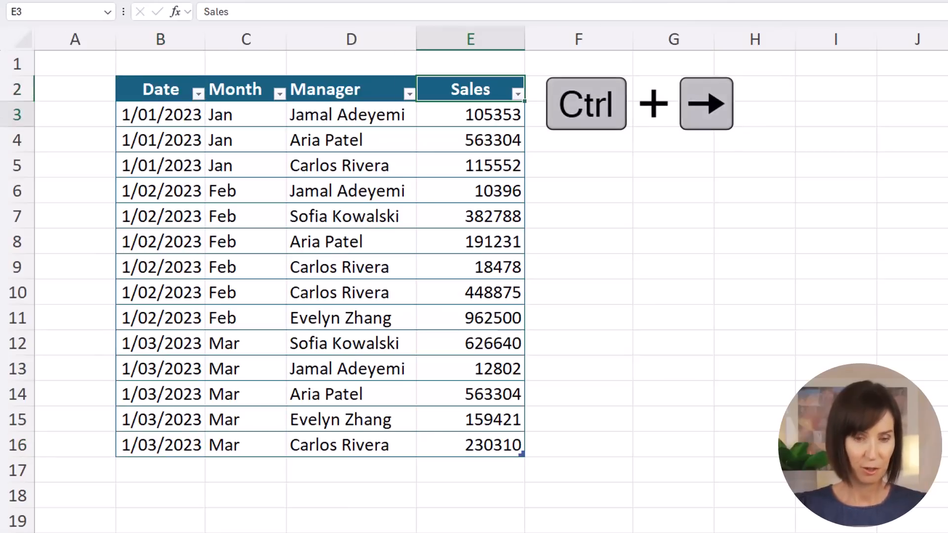
key(ctrl+shift+Down)
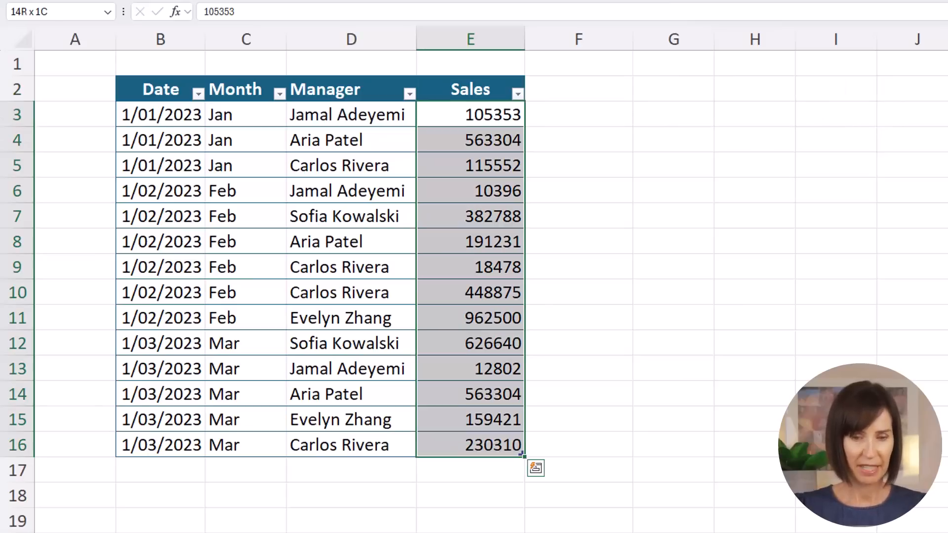
key(ctrl+1)
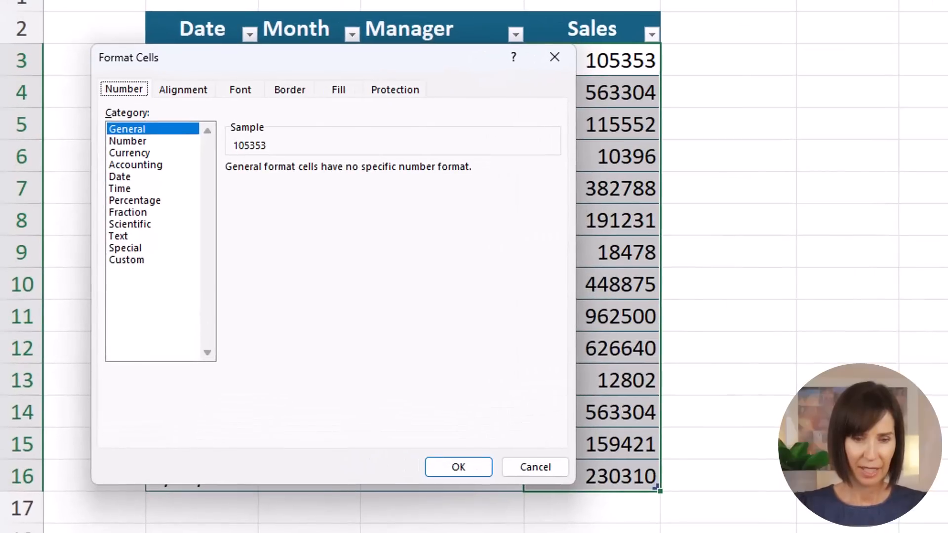
Browse the Format Cells pages, including Alignment and Font, and return to the Number page
key(ctrl+Page_Up)
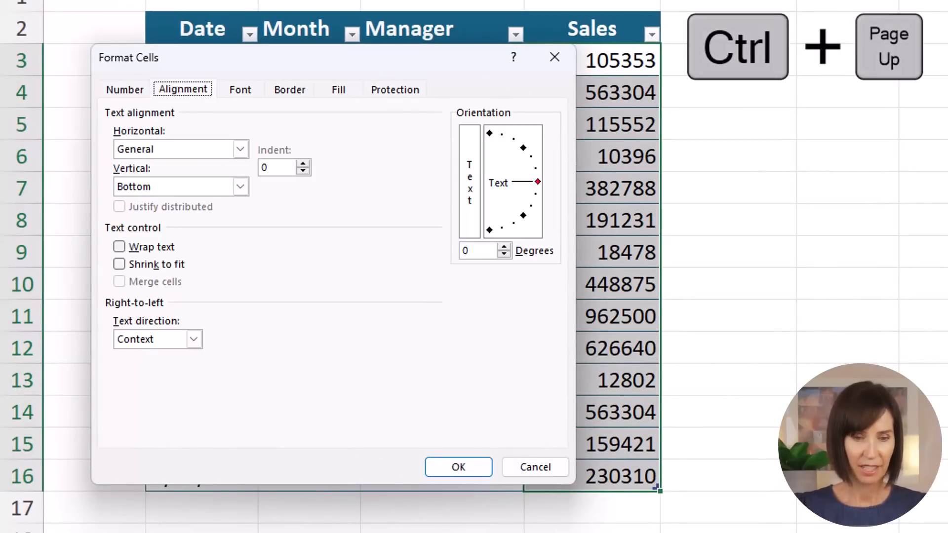
key(ctrl+Page_Up)
key(ctrl+Page_Up)
key(ctrl+Page_Down)
key(ctrl+Page_Down)
key(ctrl+Page_Down)
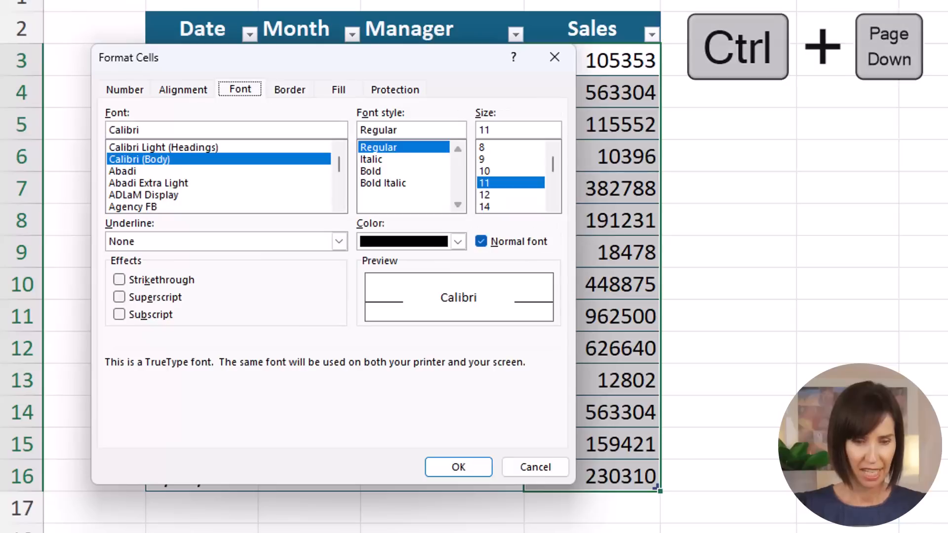
Format the selected Sales values as Number with 0 decimal places and the 1000 separator
key(Tab)
key(Down)
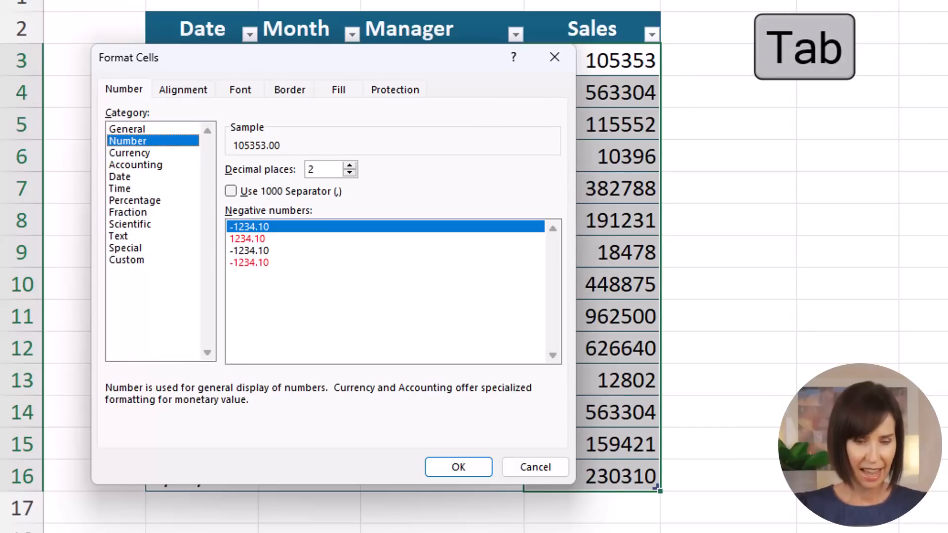
key(Down)
key(Down)
key(Up)
key(Up)
key(Tab)
text(0)
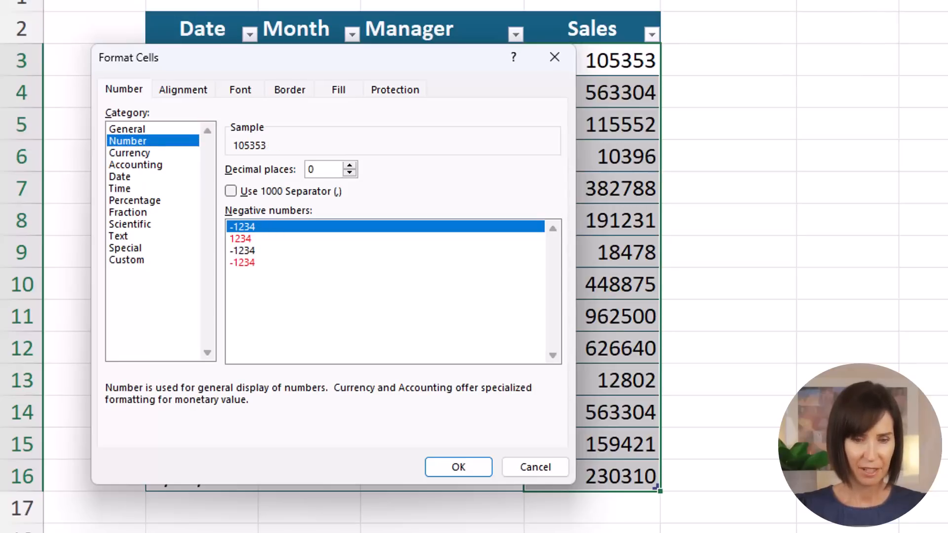
key(Tab)
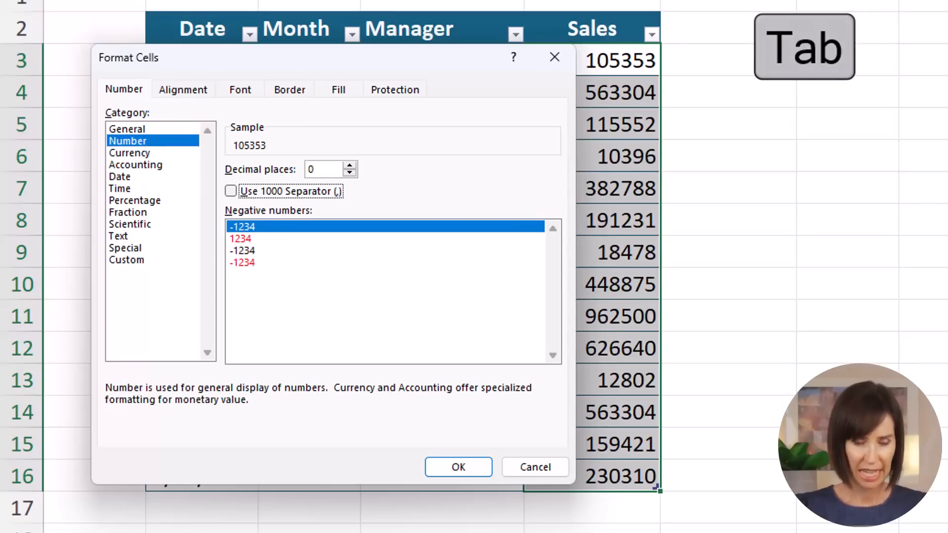
key(space)
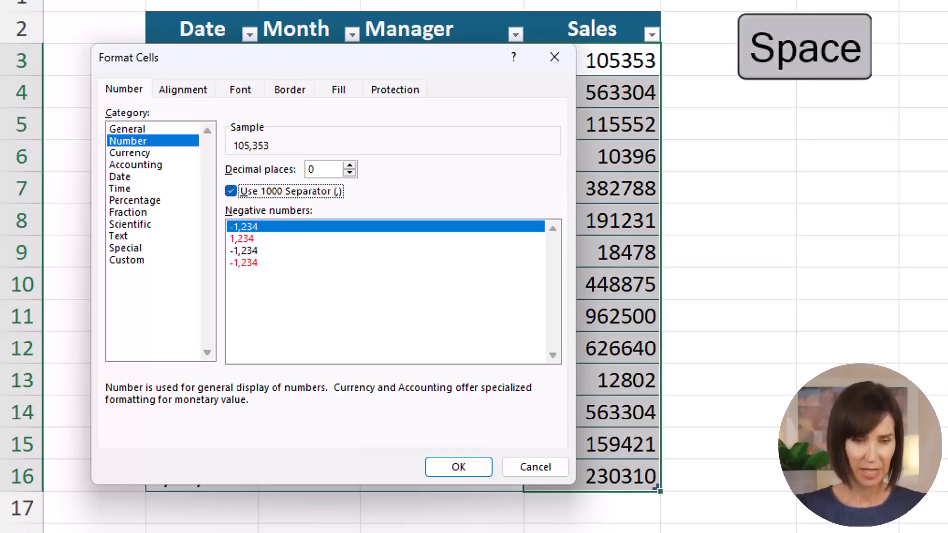
key(Return)
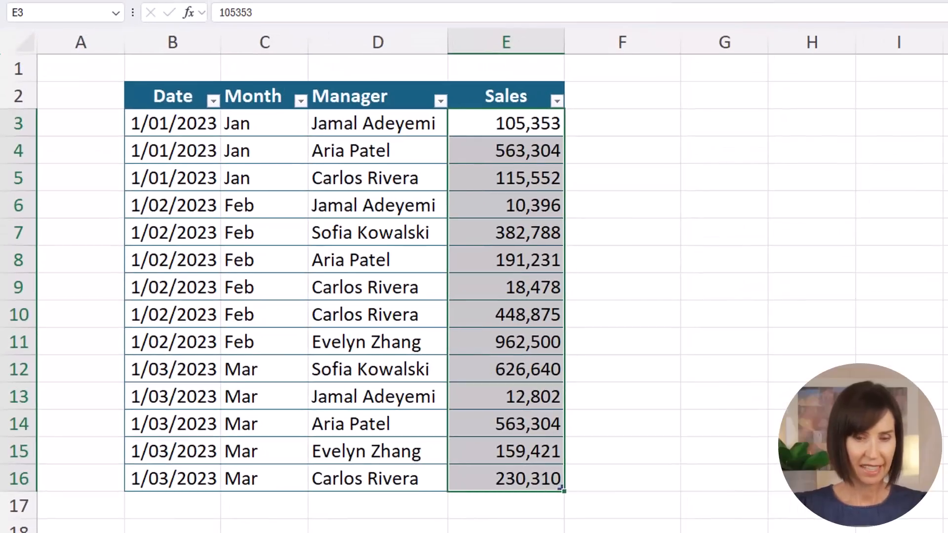
Select all the data in the table's Manager column, followed by only the table record in row 6
key(Left)
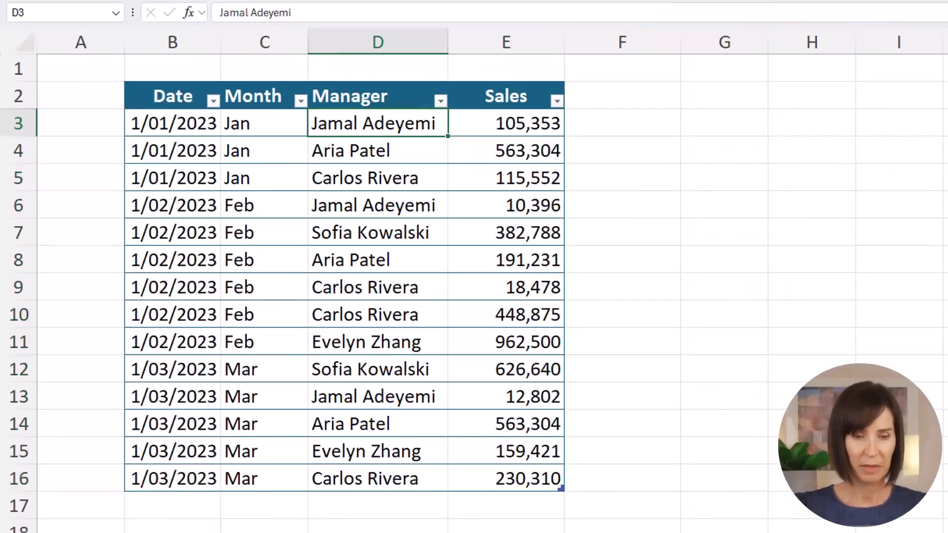
key(ctrl+space)
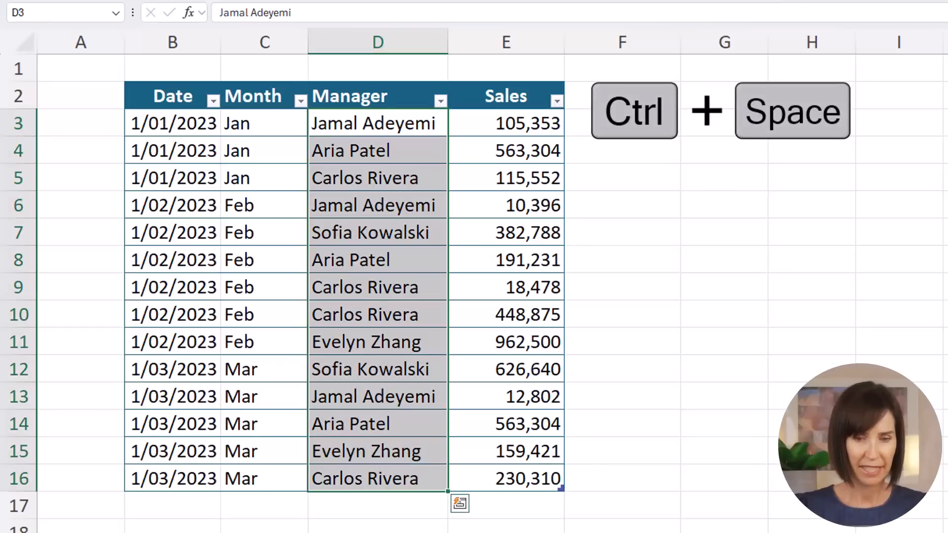
click(159, 216)
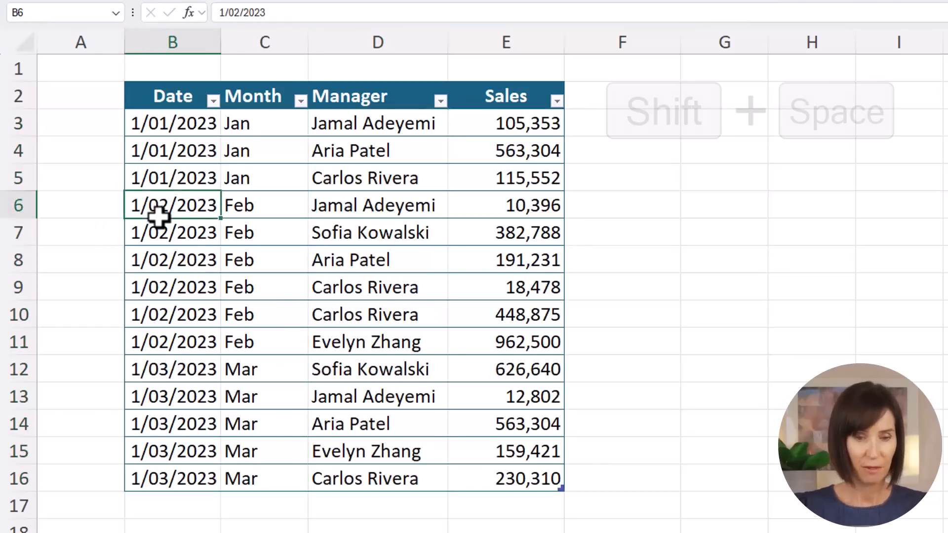
key(shift+space)
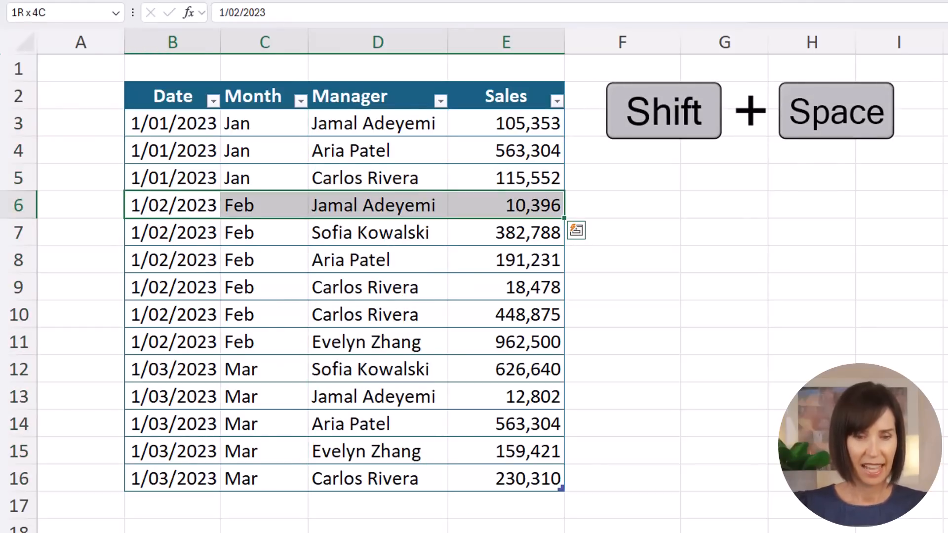
key(ctrl+z)
key(ctrl+c)
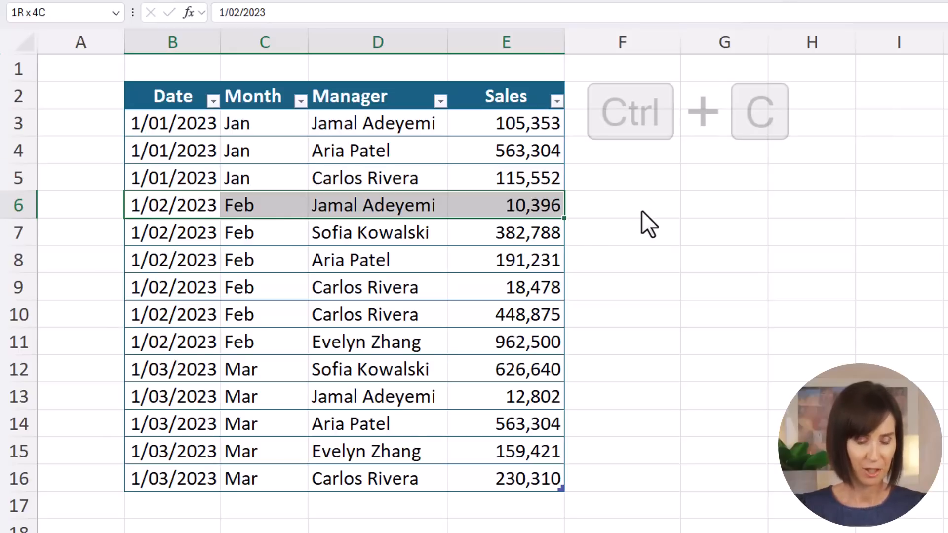
key(ctrl+v)
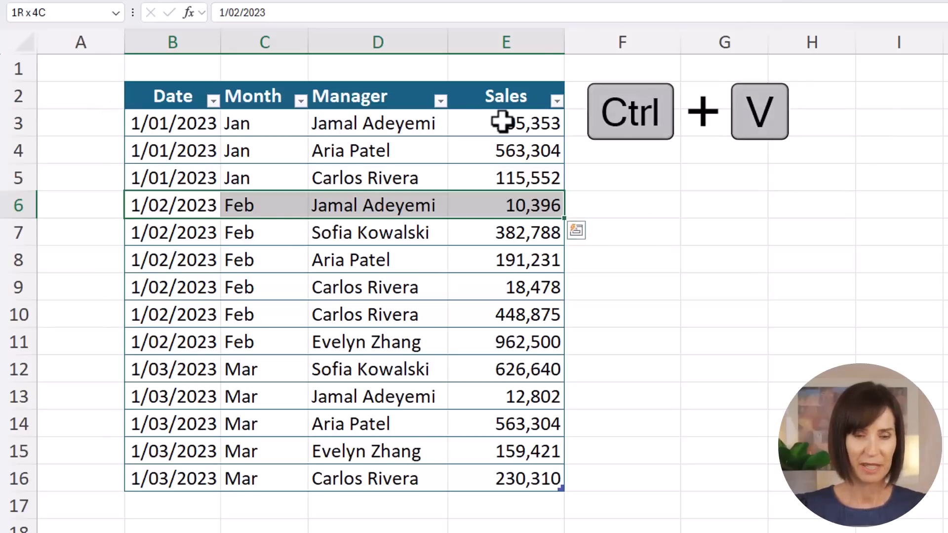
Paste the first Sales amount from cell E3 into cell G3 as a value only
click(502, 122)
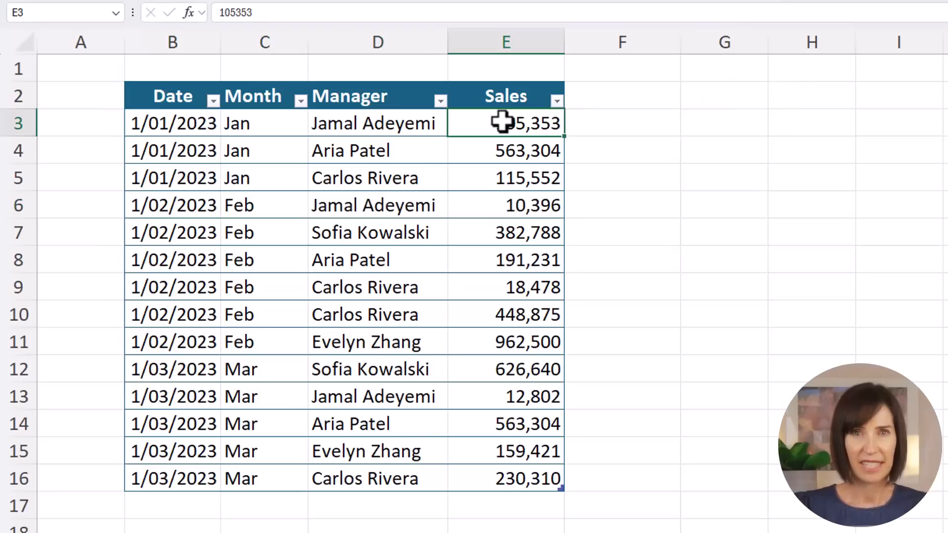
click(711, 122)
key(ctrl+shift+v)
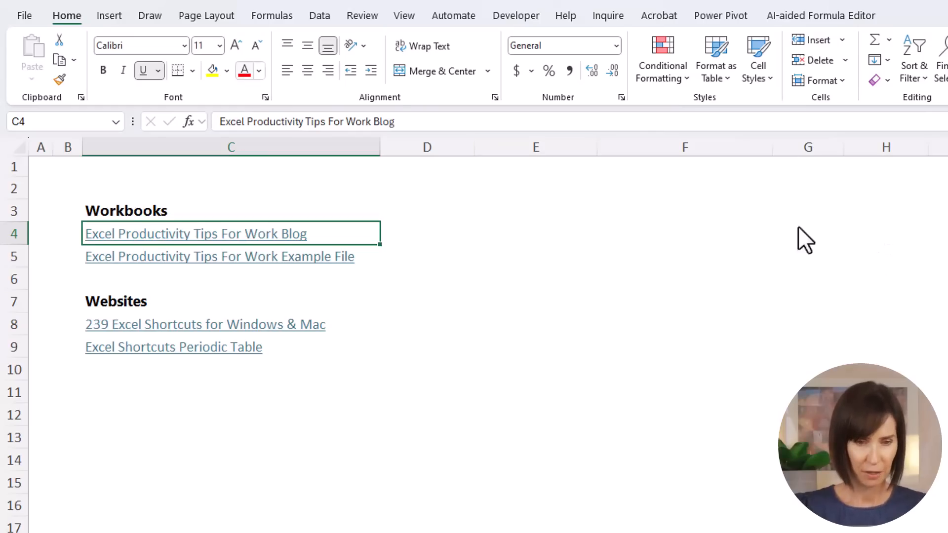
Edit the hyperlink in cell C4 so that it points to Excel Productivity Tips for Work_Blog.docx in the Excel Productivity Tips for Work folder
click(118, 15)
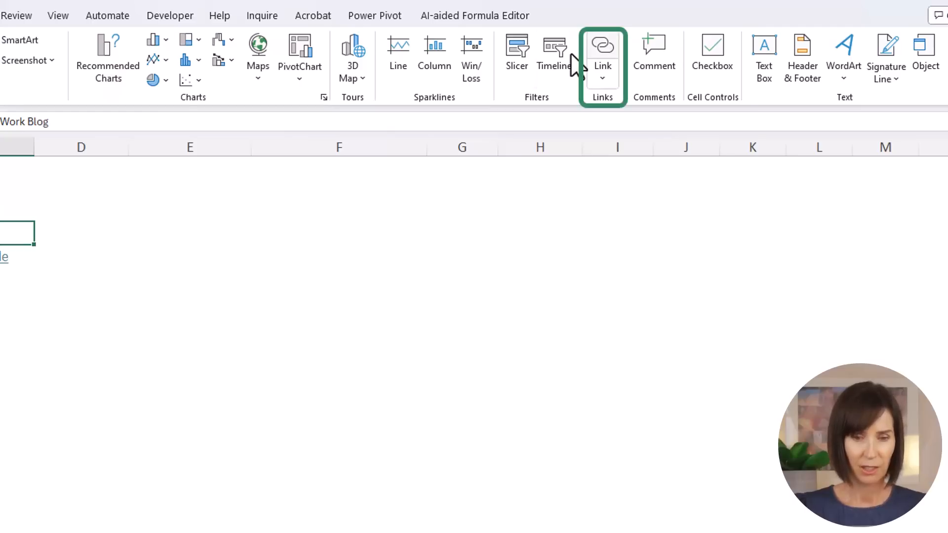
key(ctrl+k)
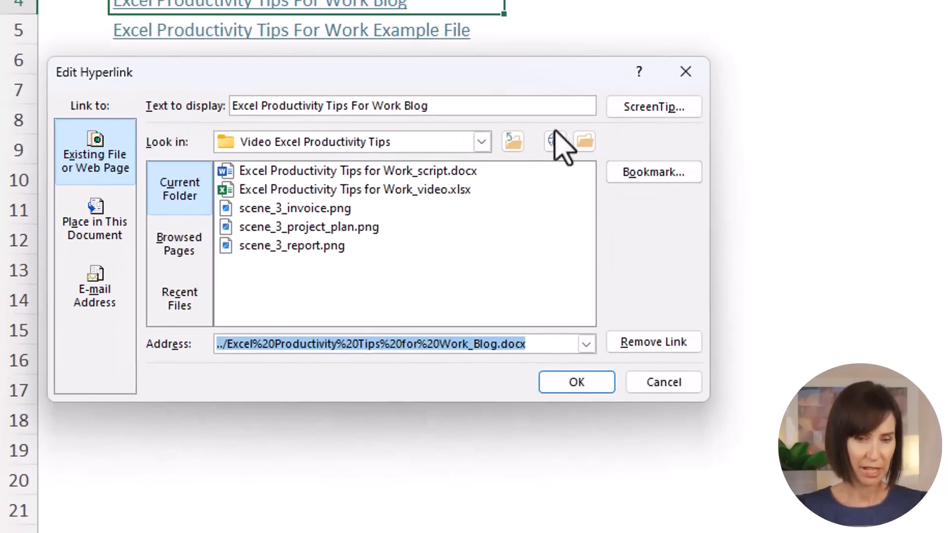
click(386, 234)
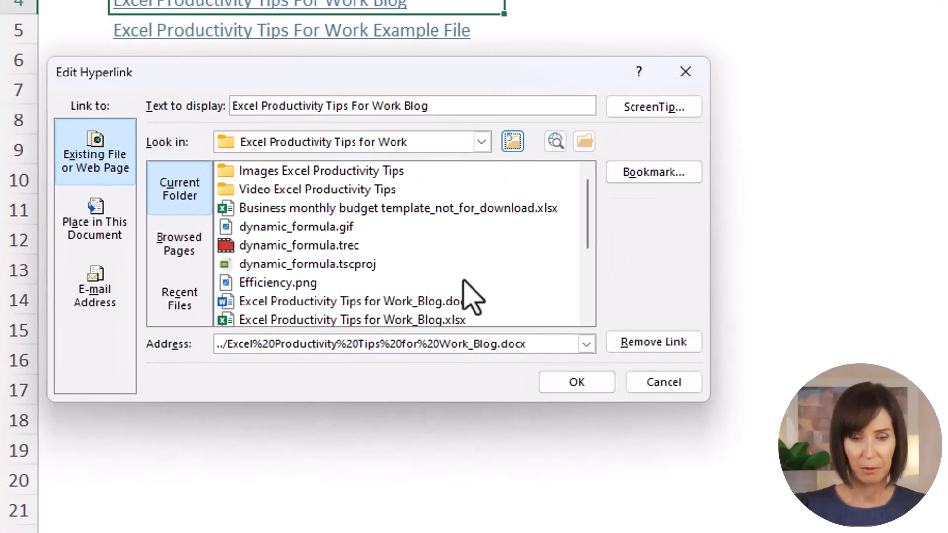
click(457, 303)
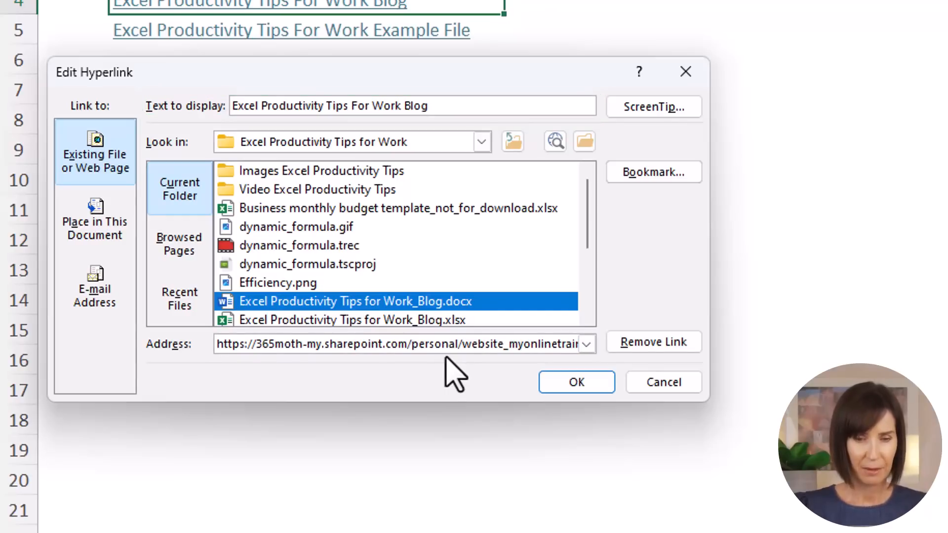
click(578, 382)
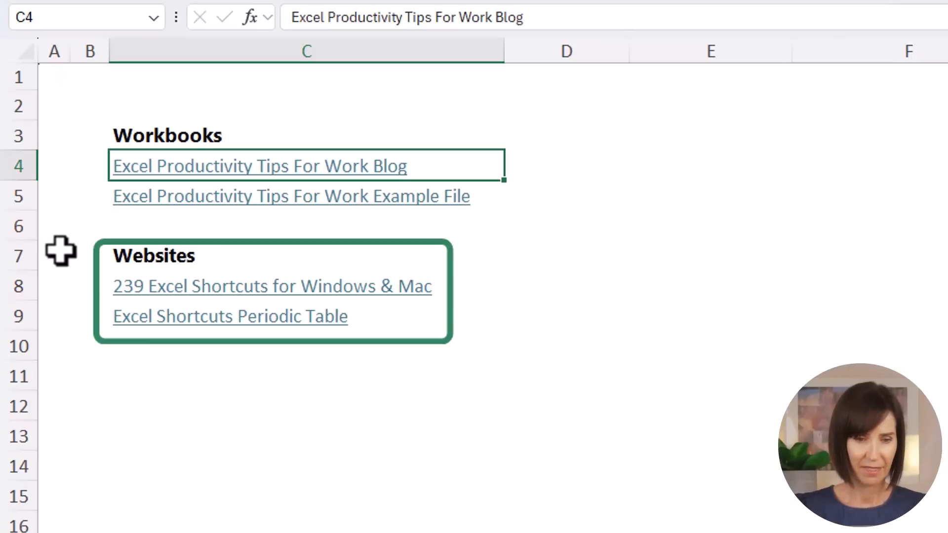
On the customer address sheet, add a City column in E6, enter New York in E7 and Flash Fill the remaining cities from the Address column
click(489, 508)
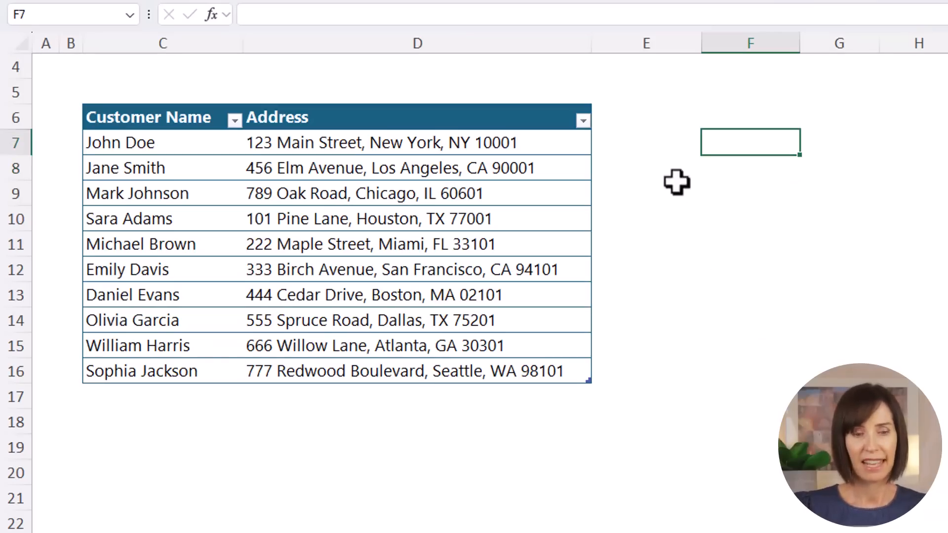
click(649, 124)
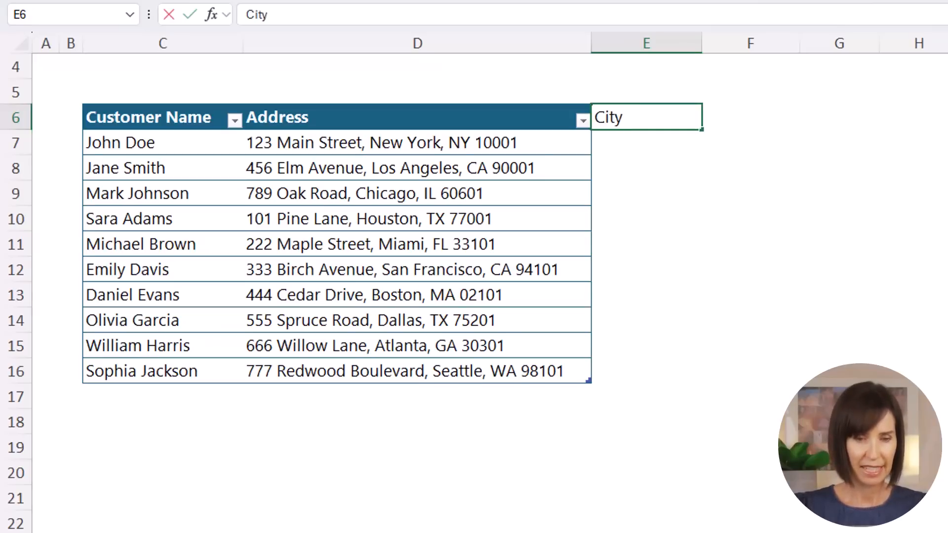
key(Return)
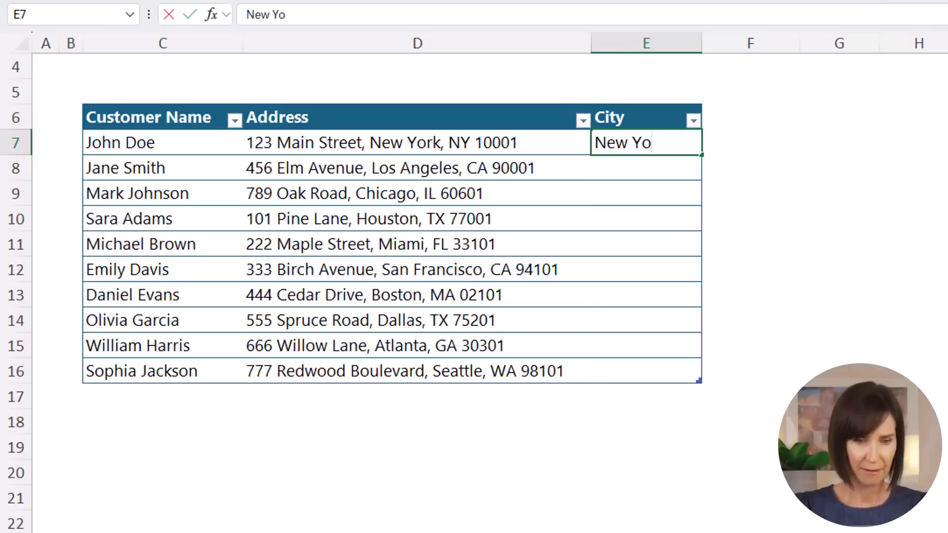
text(rk)
key(Return)
text(Los Angeles)
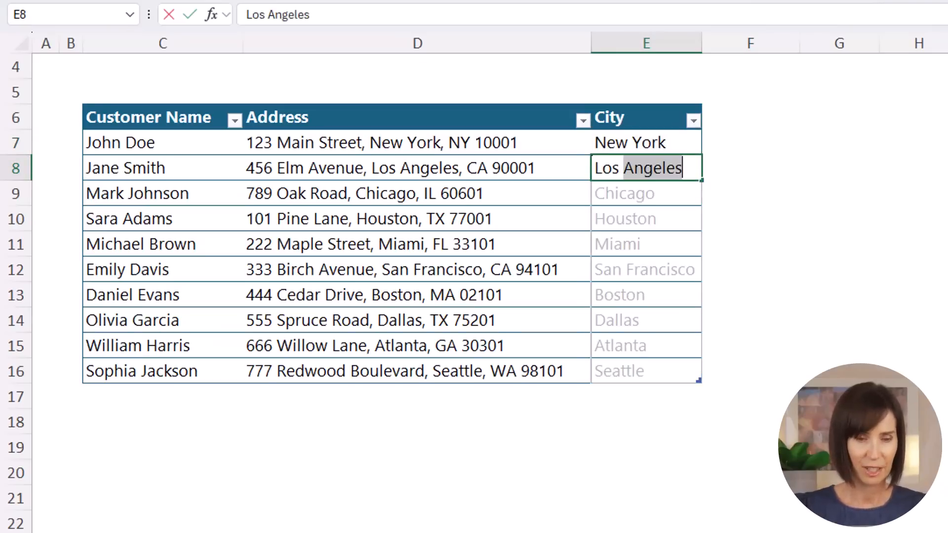
key(Return)
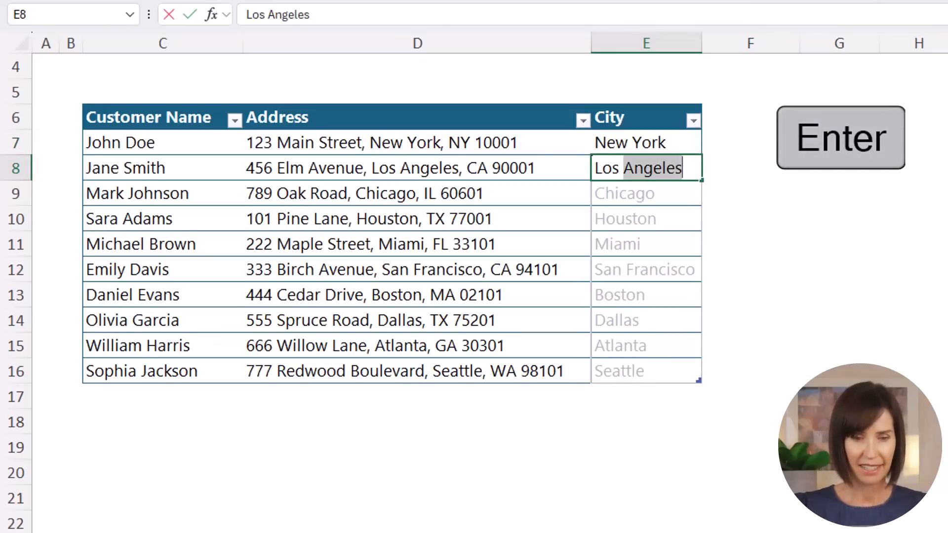
key(Return)
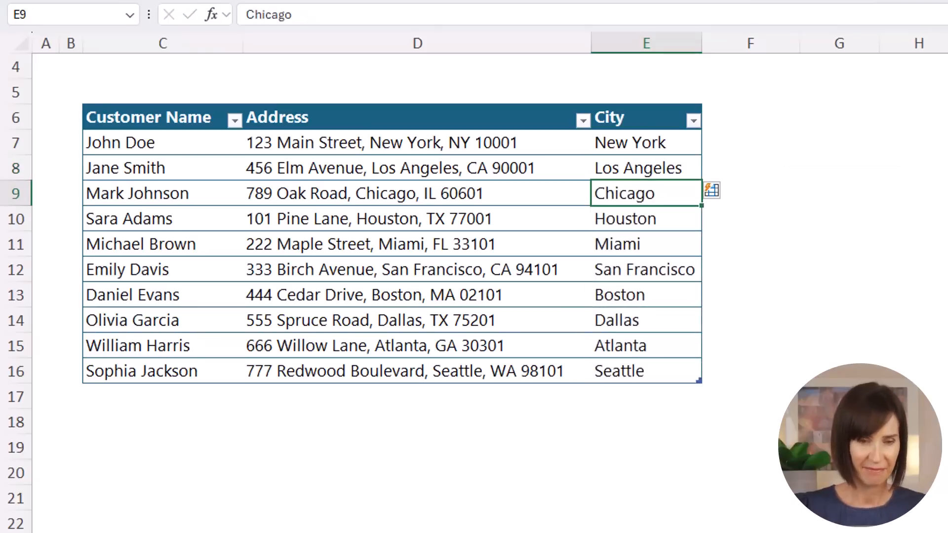
Add a Zipcode column in F6, enter the first customer's zip code and Flash Fill the remaining zip codes from the Address column
click(729, 112)
text(Zipcode)
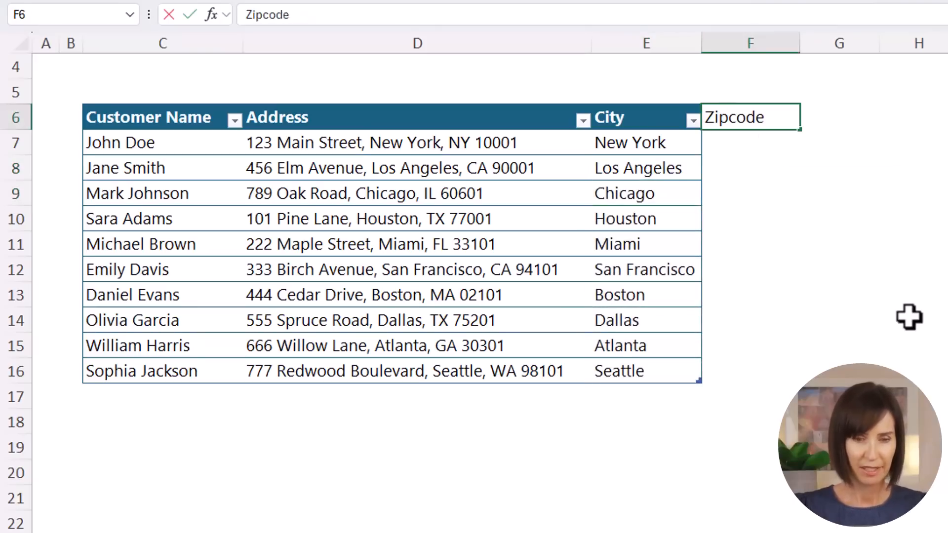
key(Return)
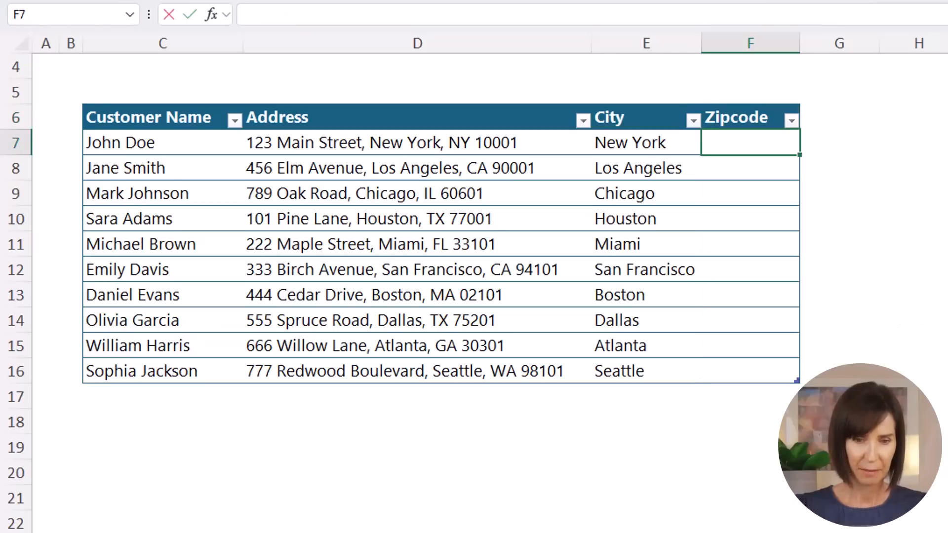
text(10001)
key(Return)
text(9)
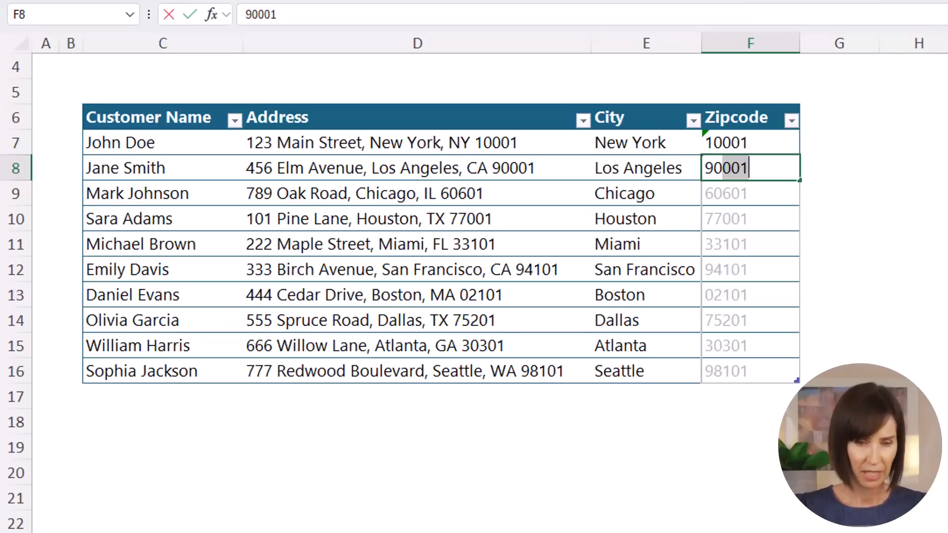
key(ctrl+e)
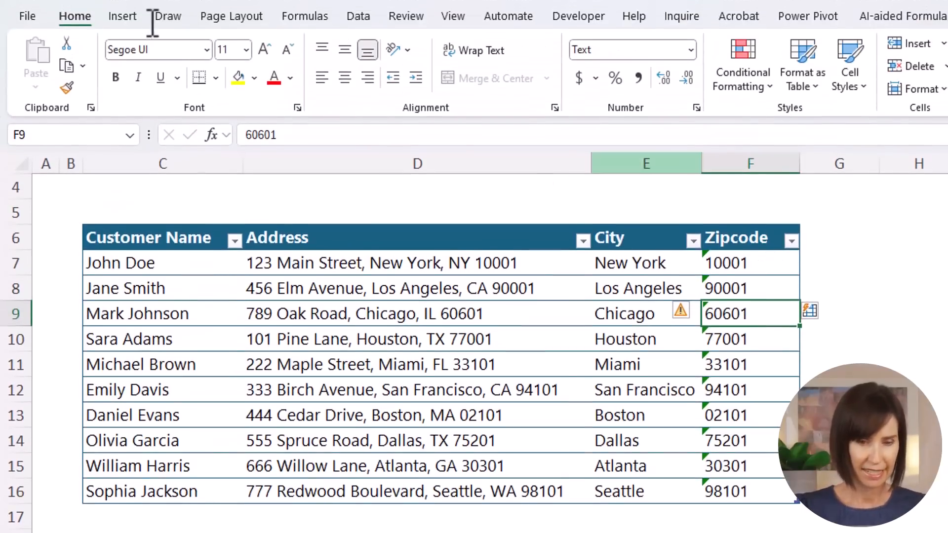
click(359, 18)
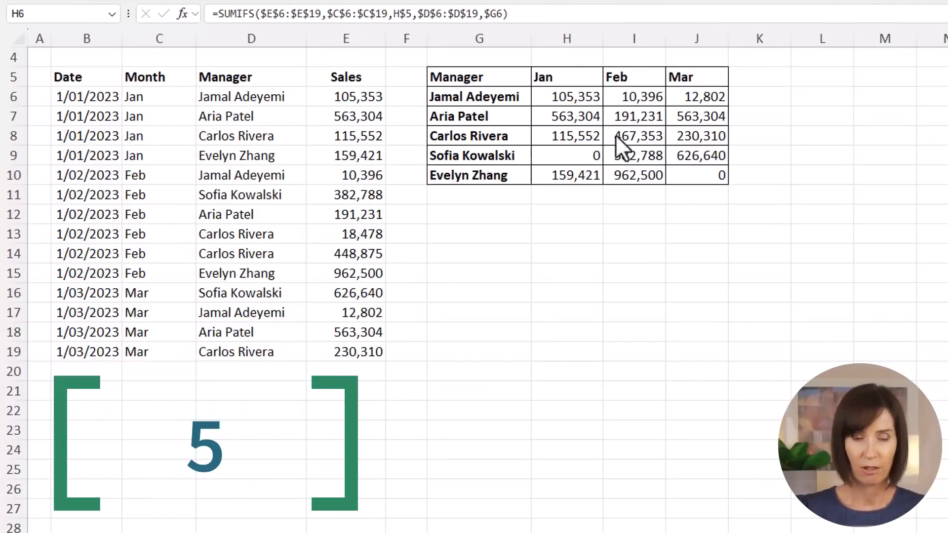
Check the references of the SUMIFS formula in H6, and convert the sales data in B5:E19 to a table with headers
click(617, 16)
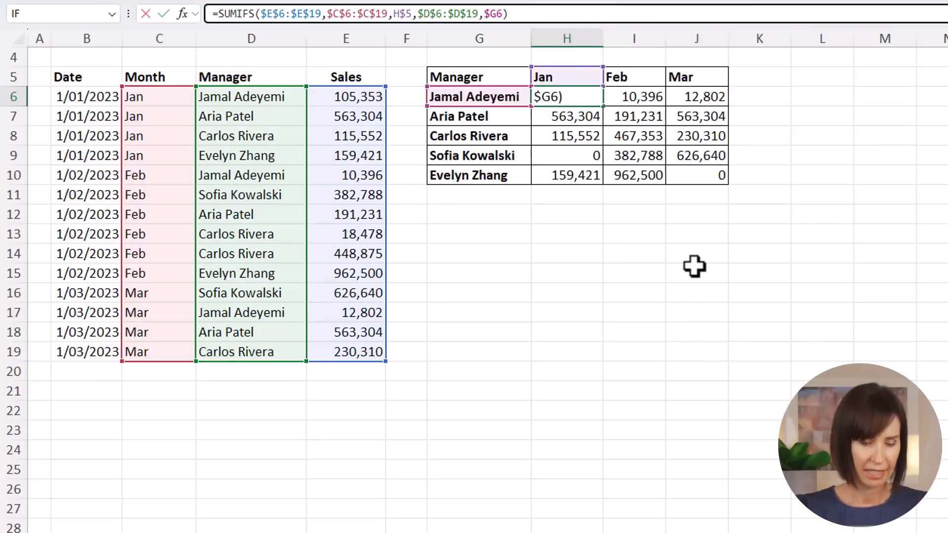
key(Escape)
click(227, 193)
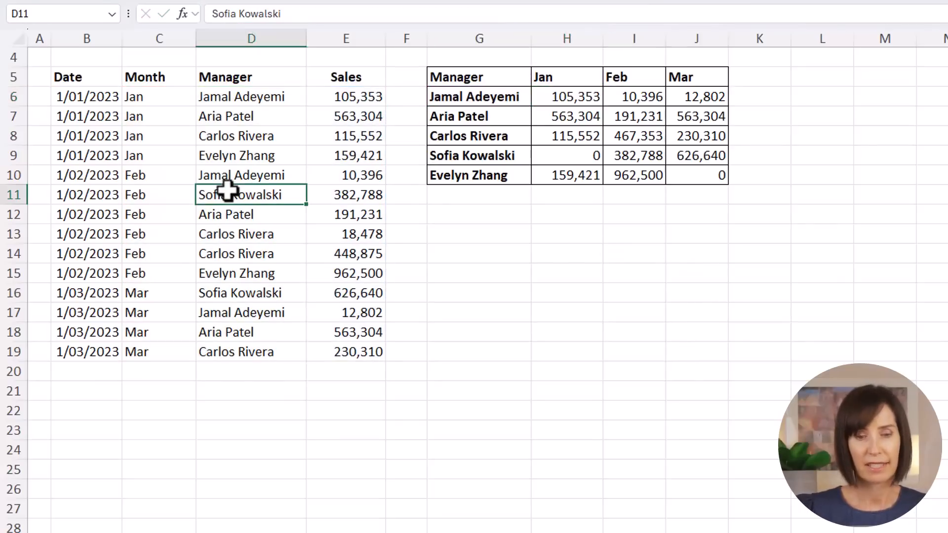
key(ctrl+t)
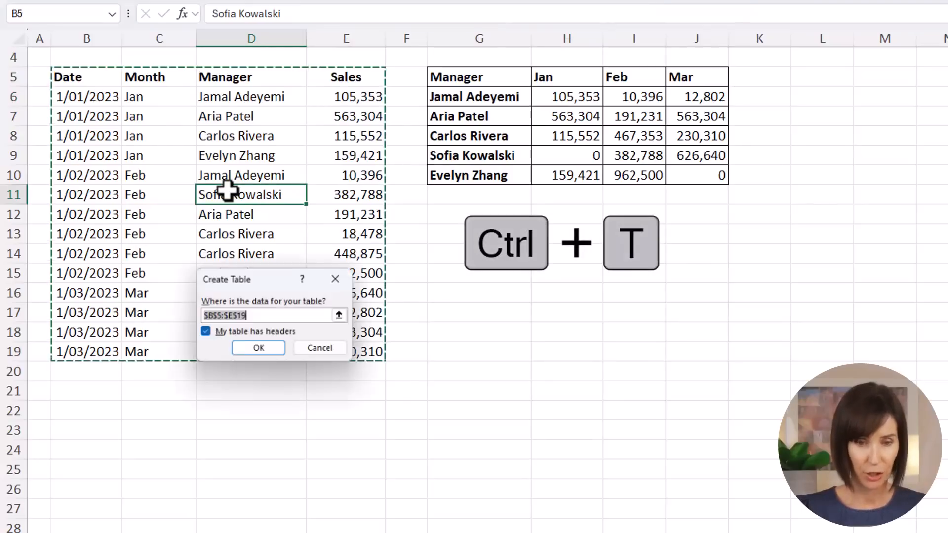
click(240, 348)
Start a new SUMIFS formula in H6 with the table's Sales column as the sum range
click(561, 100)
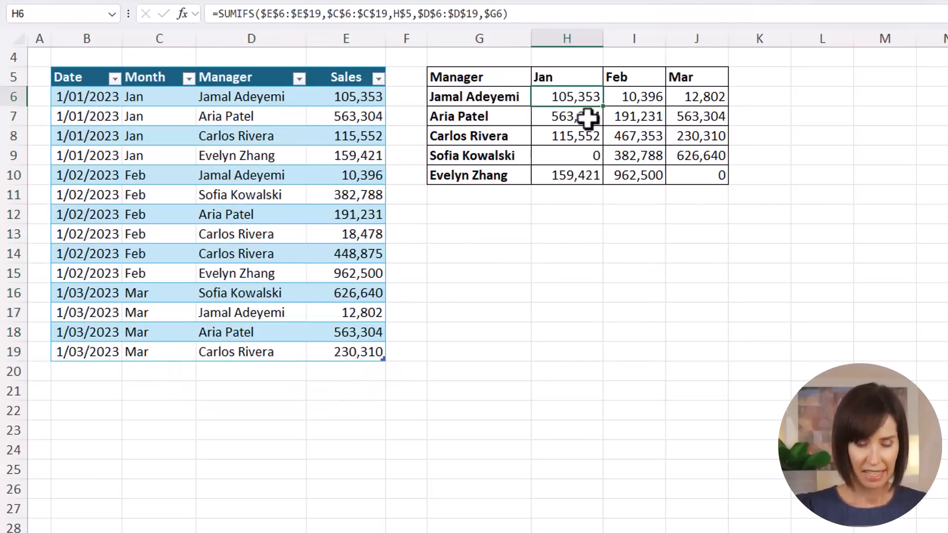
text(=sumifs)
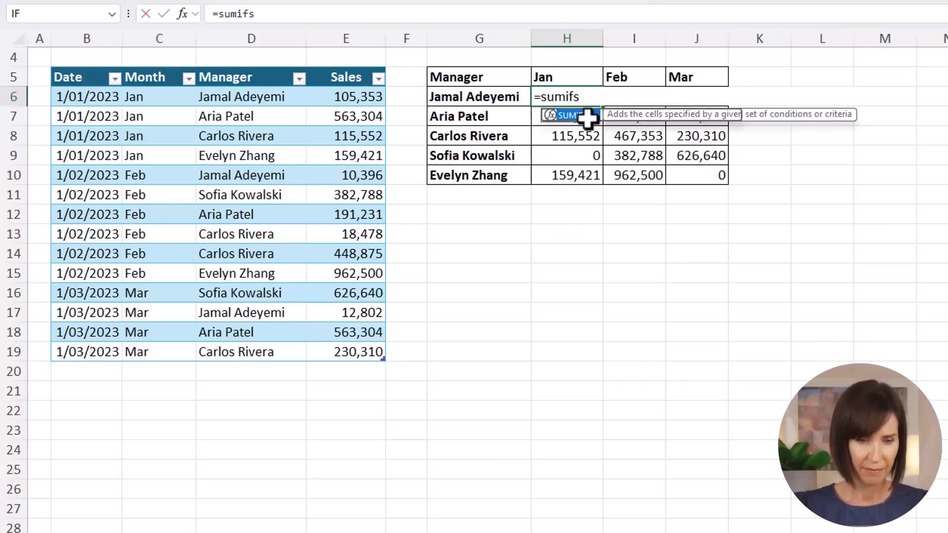
double_click(587, 118)
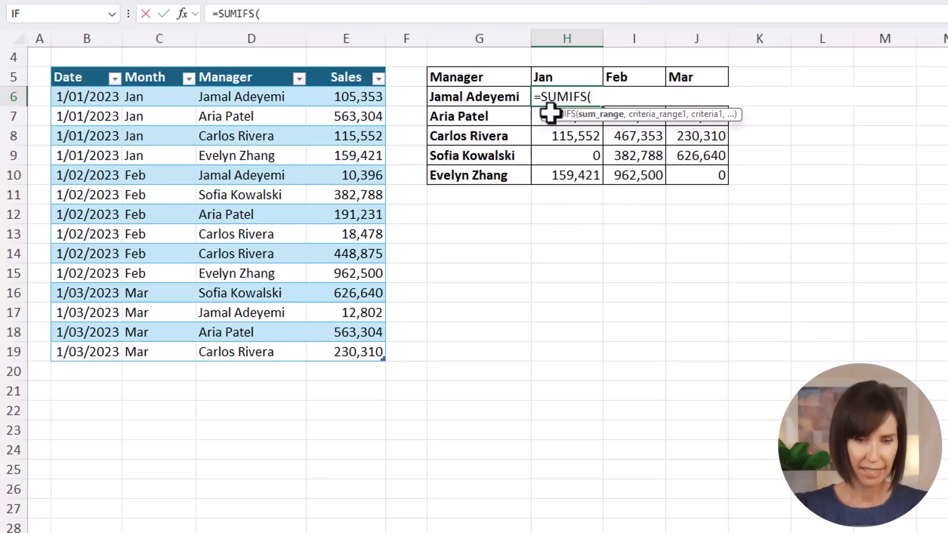
click(329, 69)
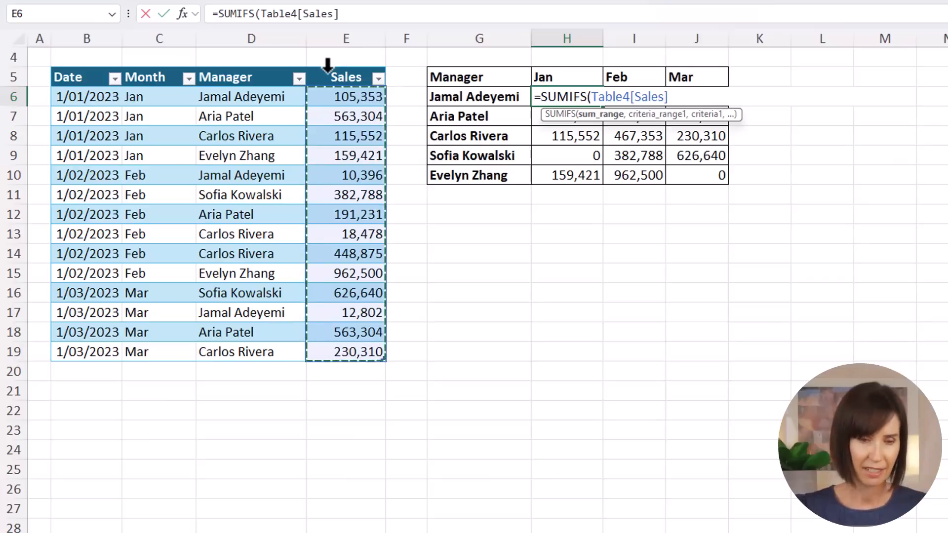
text(,)
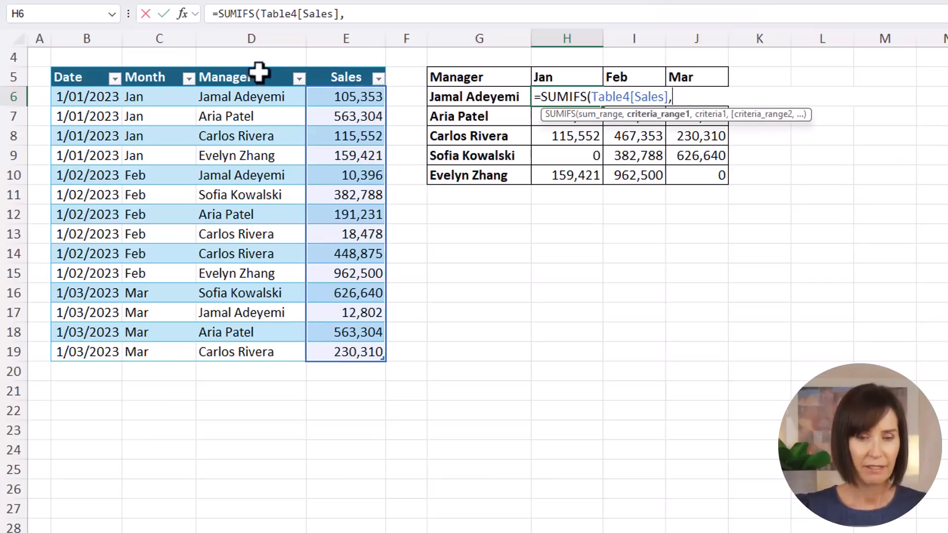
Add the table's Manager column as the first criteria range, with cell G6 as its criterion and only the column locked ($G6)
click(260, 64)
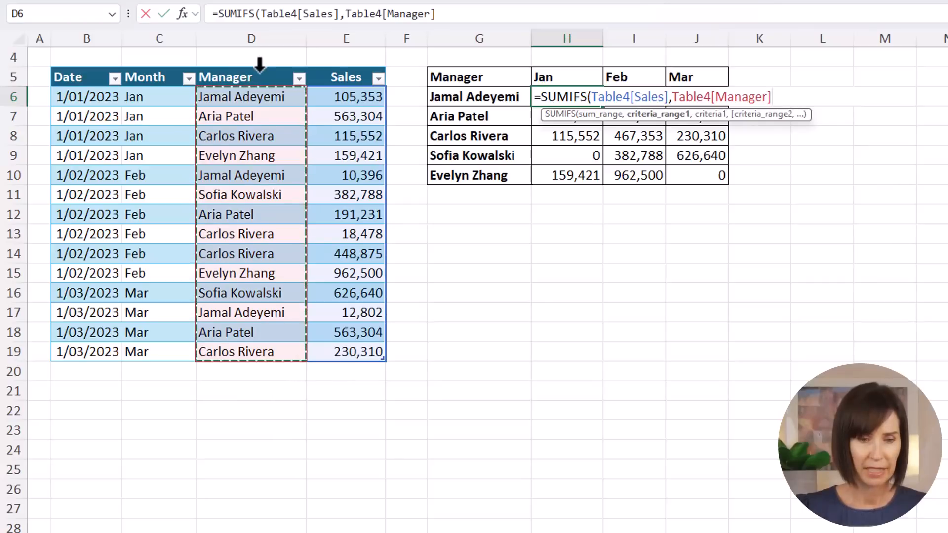
text(,)
click(447, 95)
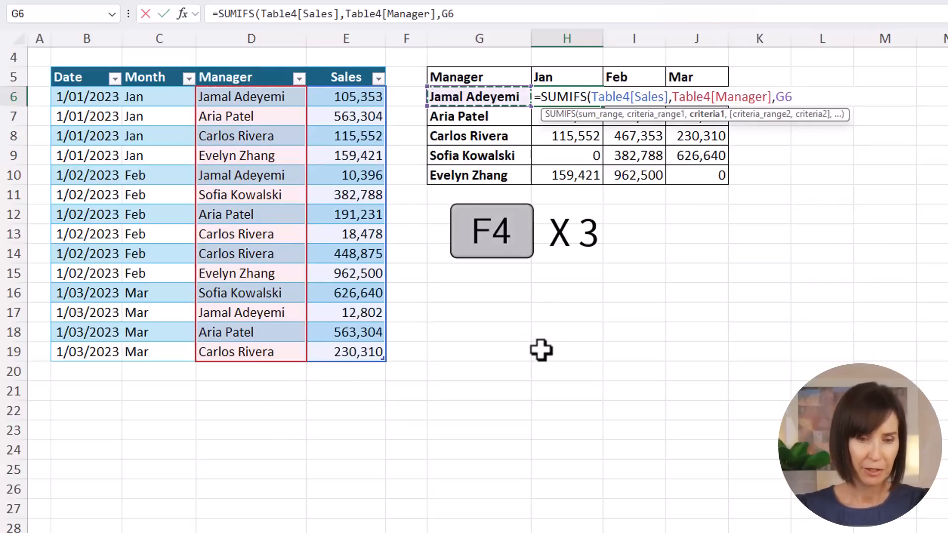
key(F4)
key(F4)
key(F4)
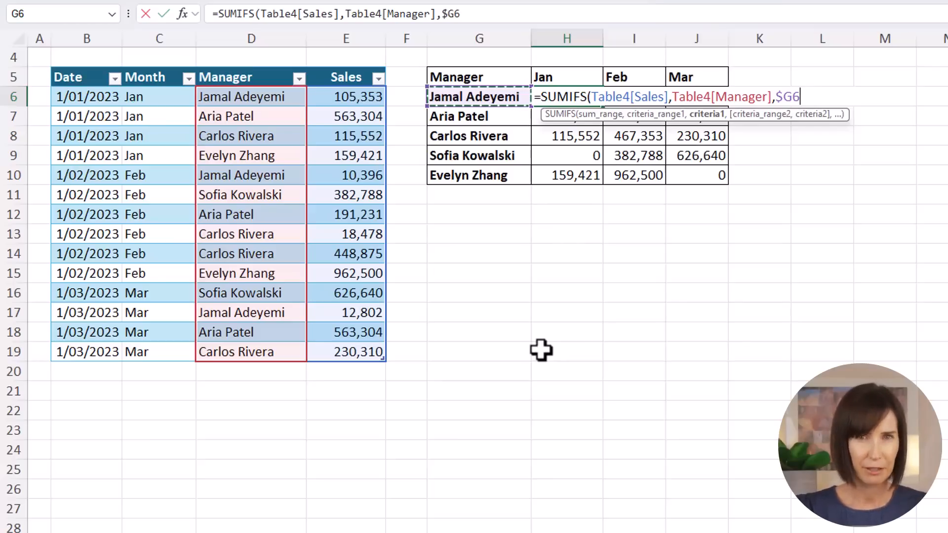
text(,)
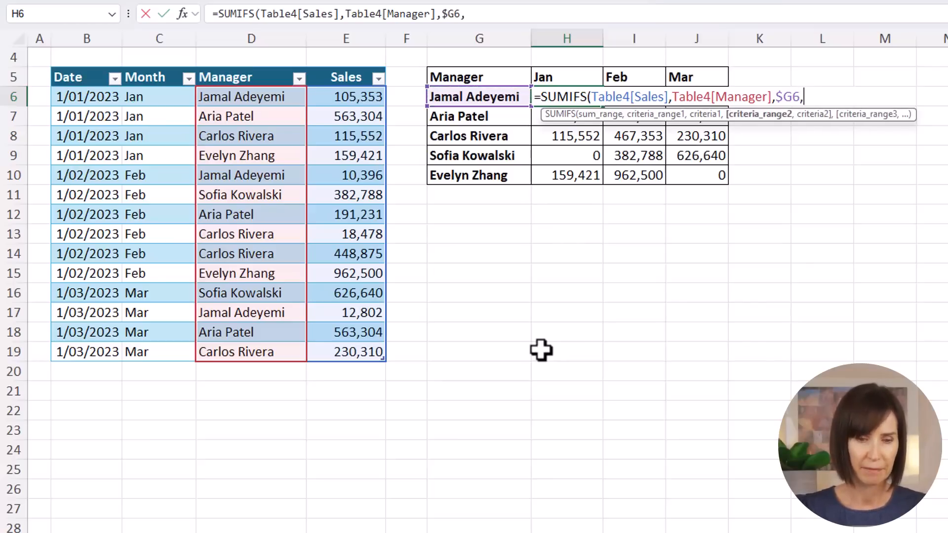
Add the Month column as the second criteria range with H$5 as its criterion, complete the SUMIFS formula and return to H6
click(144, 60)
text(,)
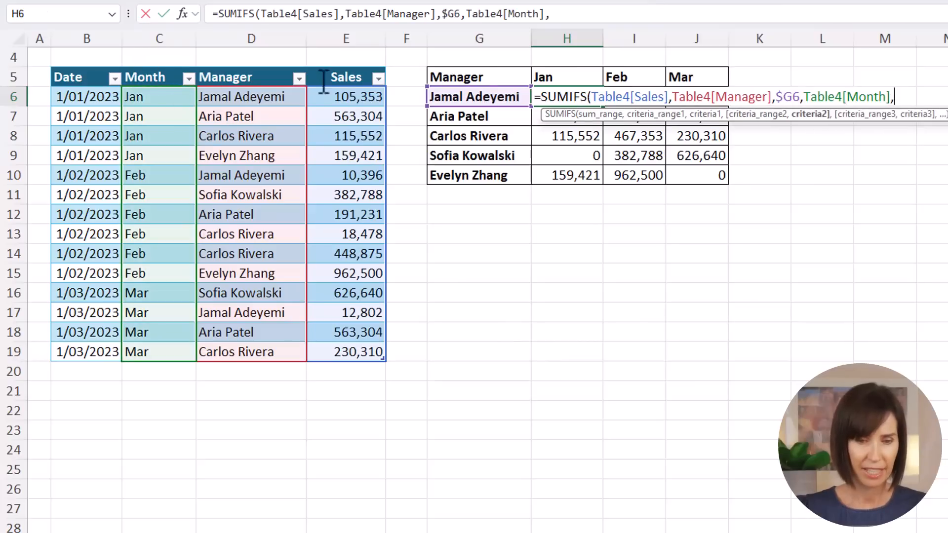
click(568, 76)
key(F4)
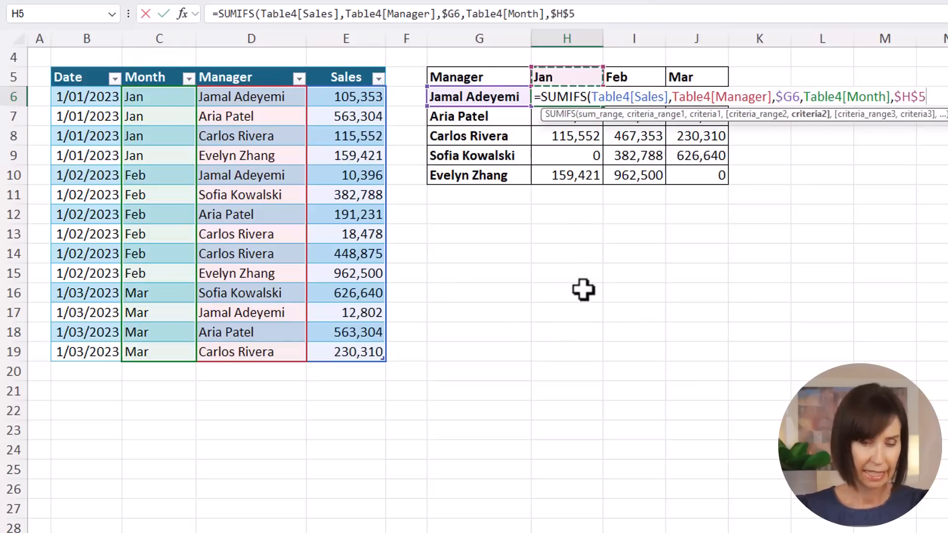
key(F4)
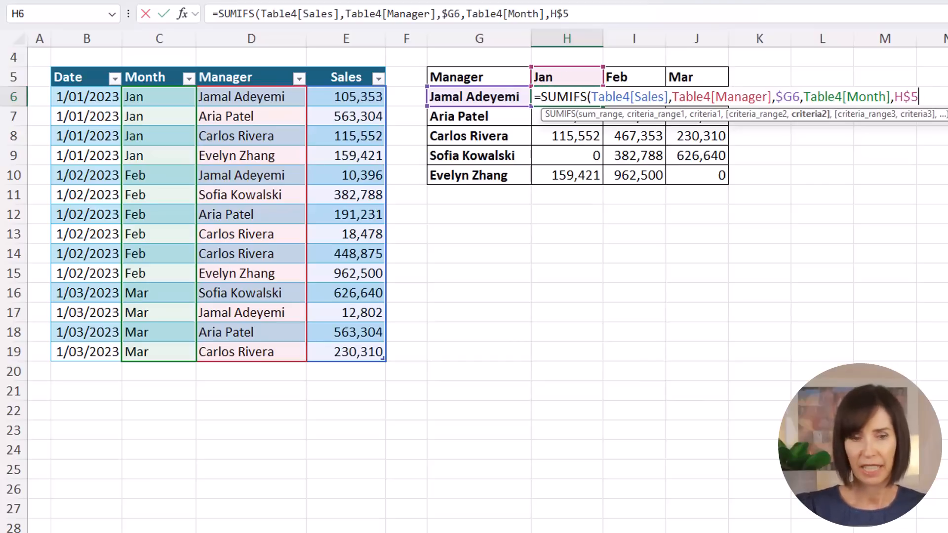
text())
key(Return)
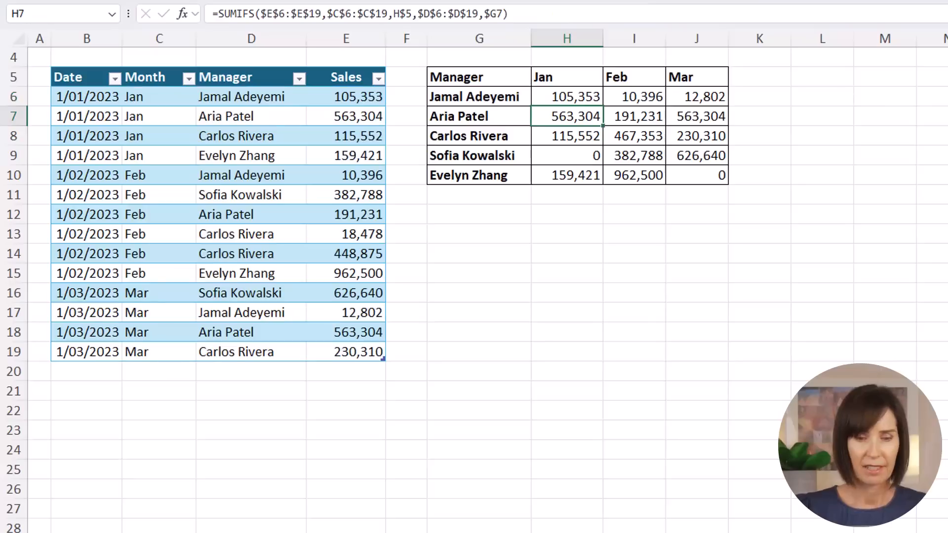
key(Up)
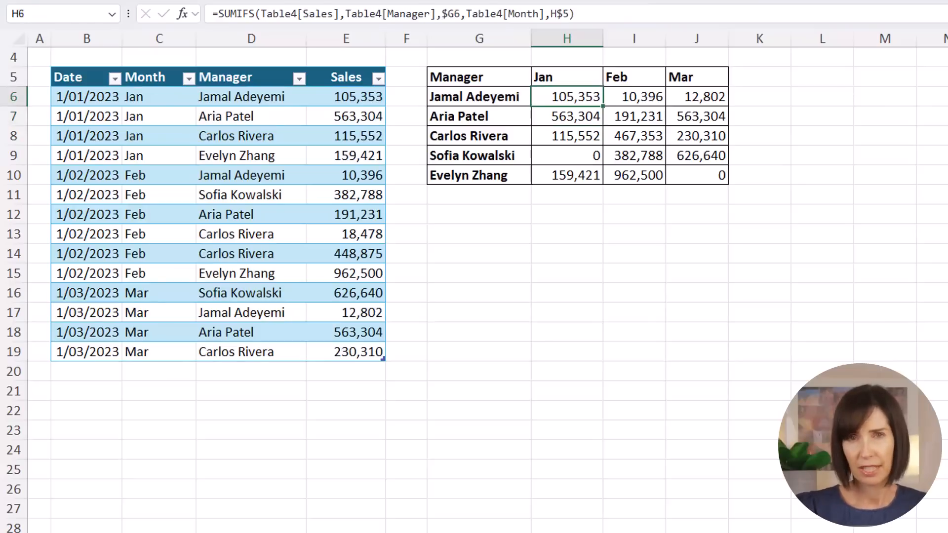
Rename the sales data table as SalesData
click(252, 154)
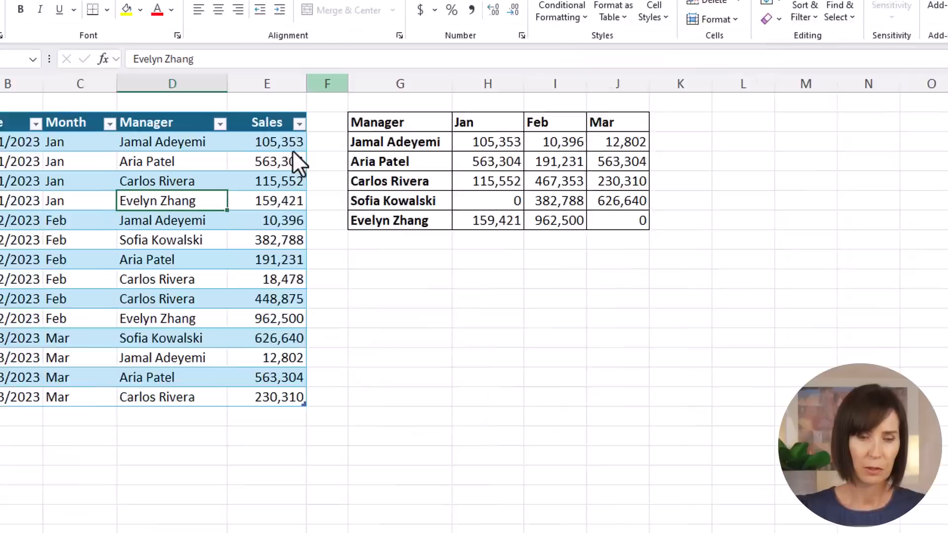
click(707, 15)
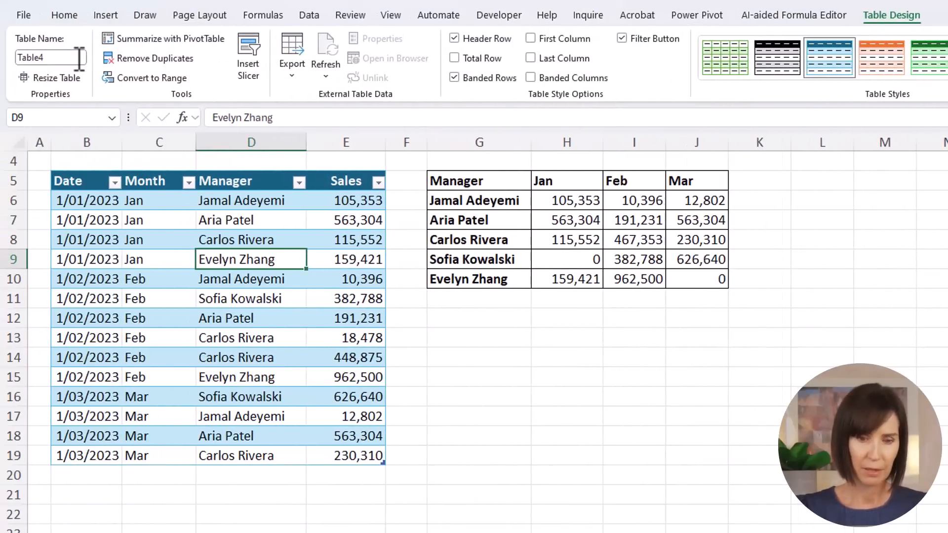
click(79, 59)
text(SalesData)
key(Return)
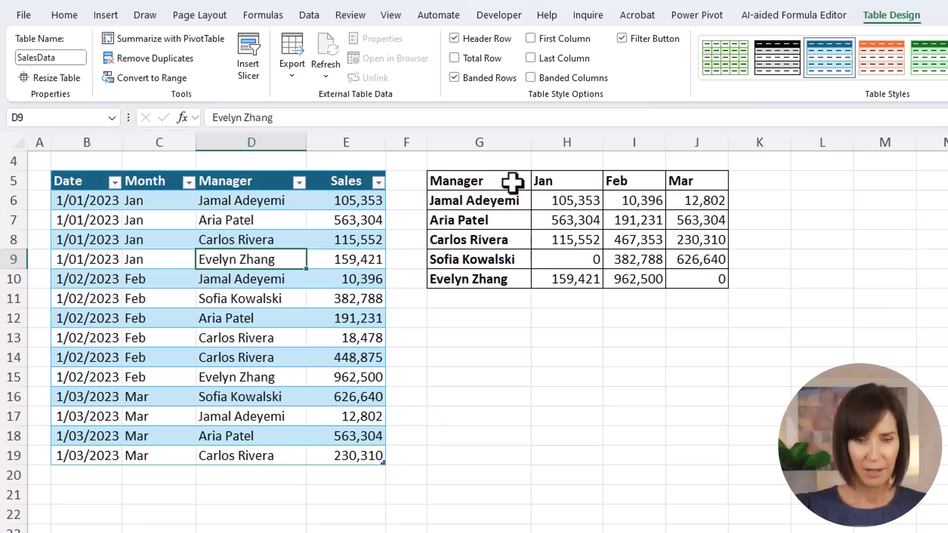
Copy the SUMIFS formula from H6 across the whole manager-by-month summary, H6:J10
click(553, 200)
key(ctrl+c)
drag(582, 199, 711, 278)
key(ctrl+v)
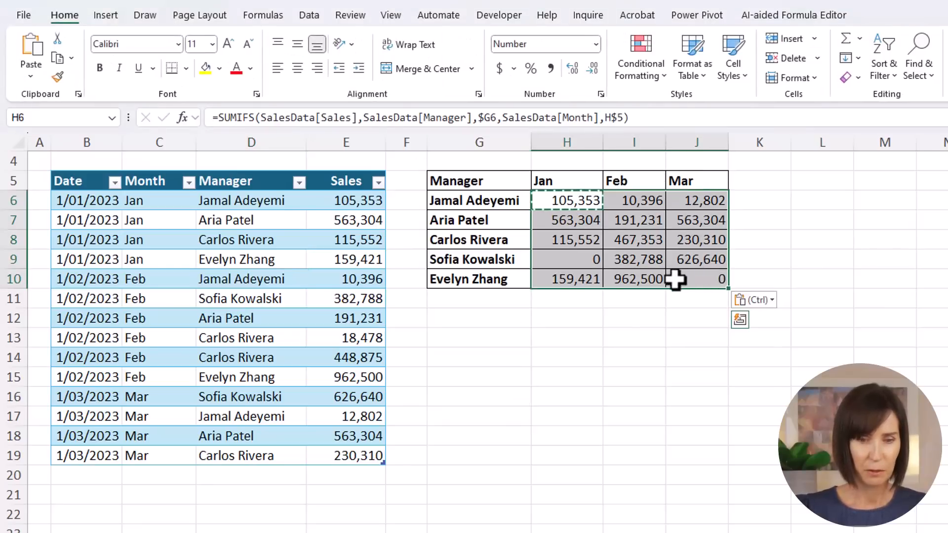
click(593, 280)
key(Escape)
Add a record in row 20 of the sales table: date 1/03/2023, month Mar, the manager listed in G10, sales 50123
click(109, 471)
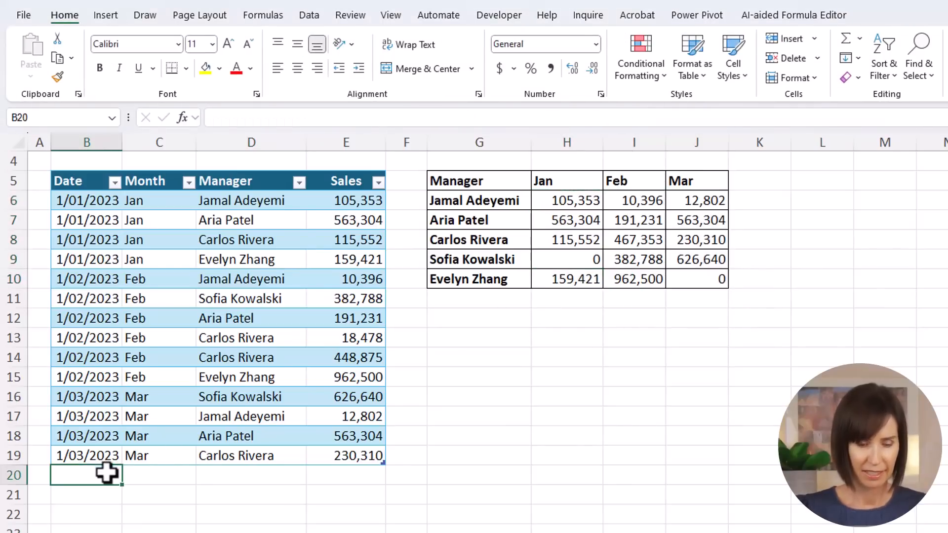
text(1/03/2023)
key(Tab)
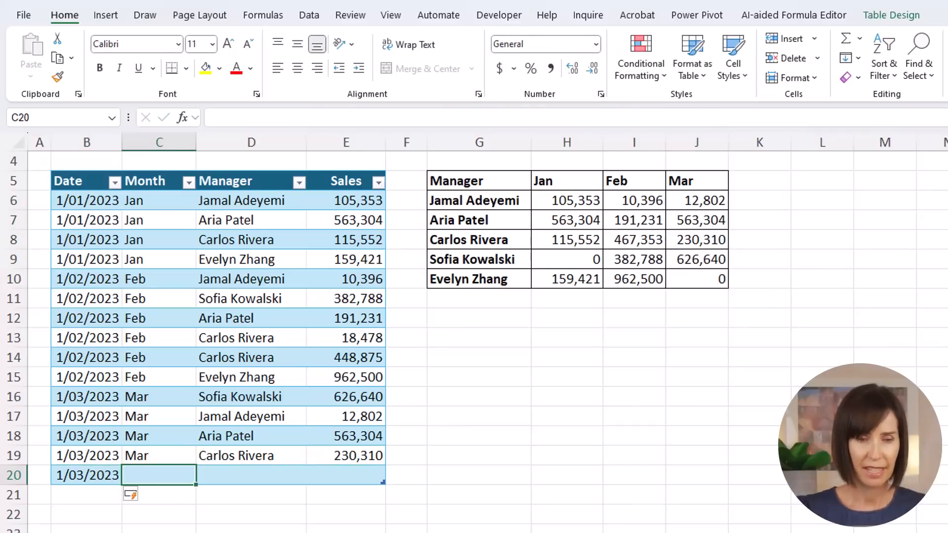
text(Mar)
key(Tab)
text(Evelyn)
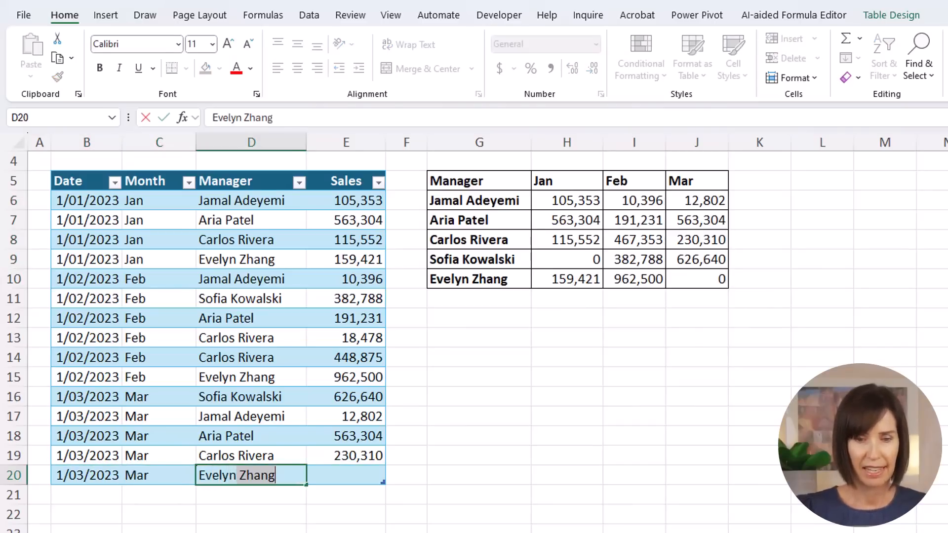
key(Tab)
text(50123)
key(Return)
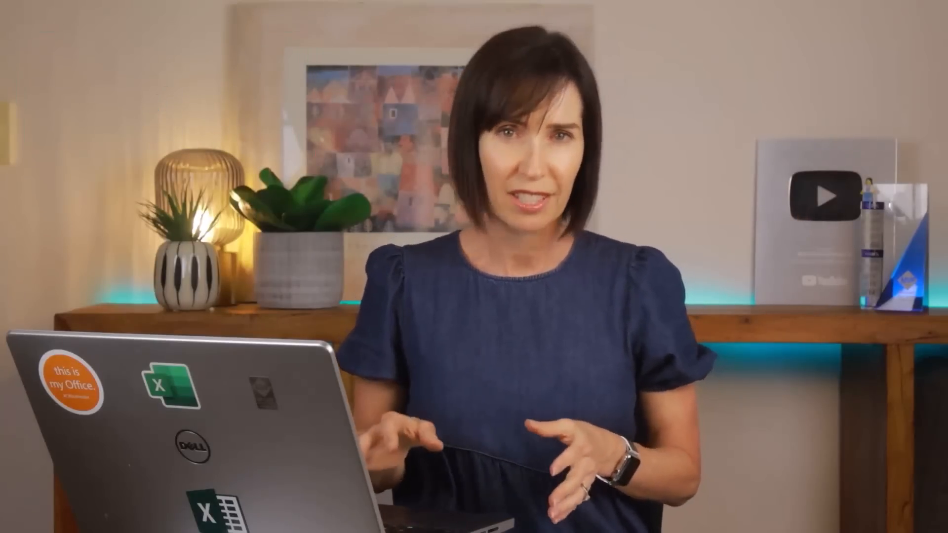
Add the Minimum statistic to the status bar for the selected Sales column, and paste the copied value below the manager summary
click(253, 54)
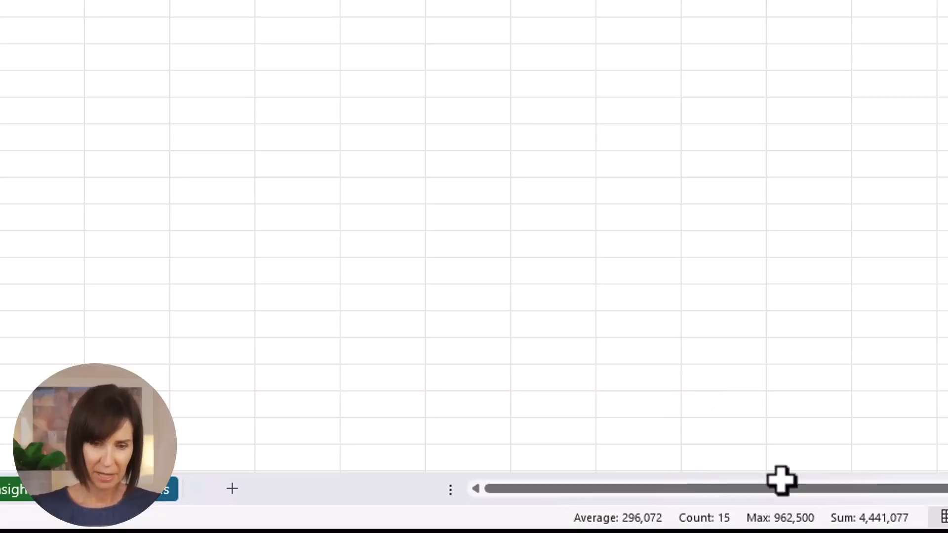
right_click(822, 528)
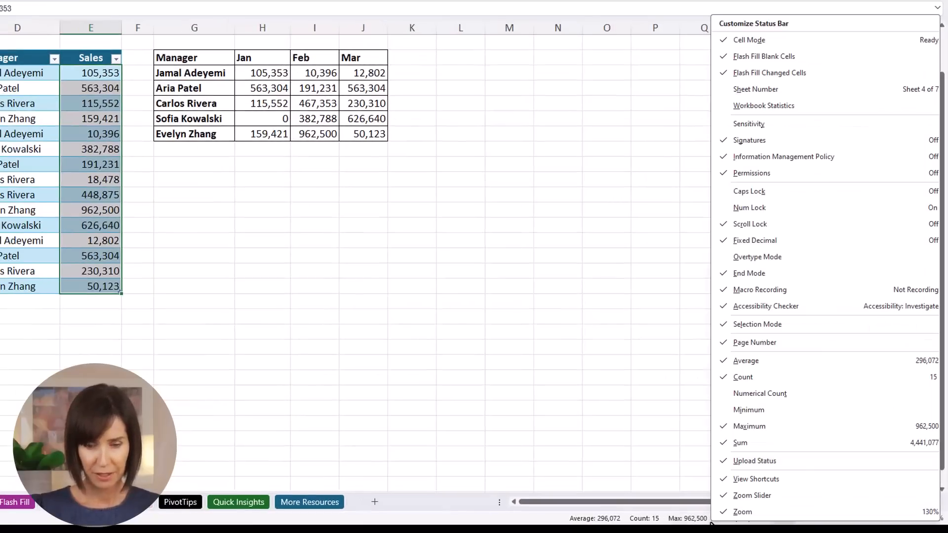
click(749, 411)
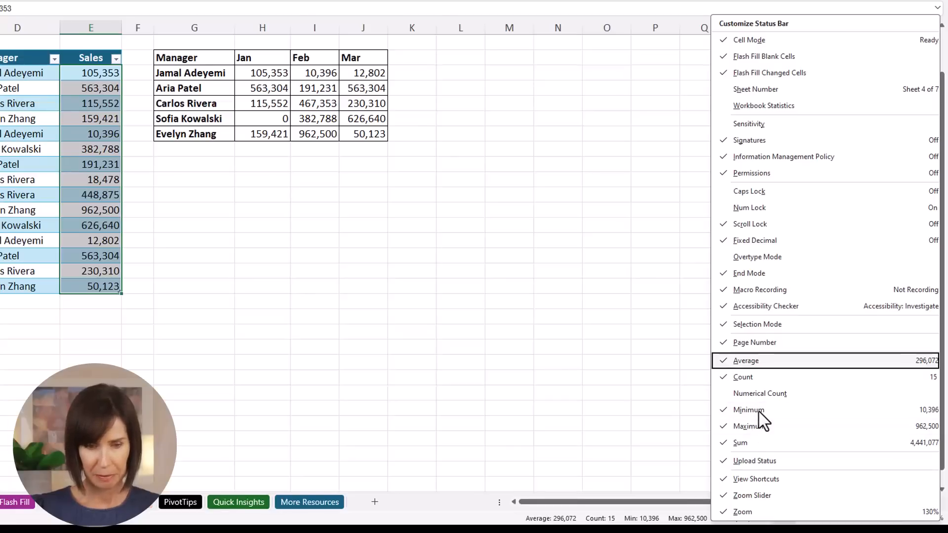
click(661, 434)
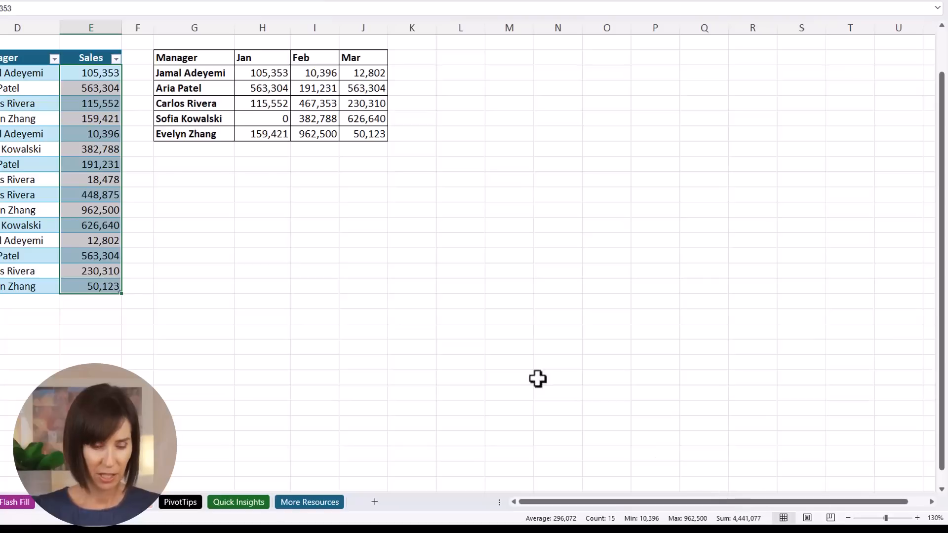
click(216, 166)
key(ctrl+v)
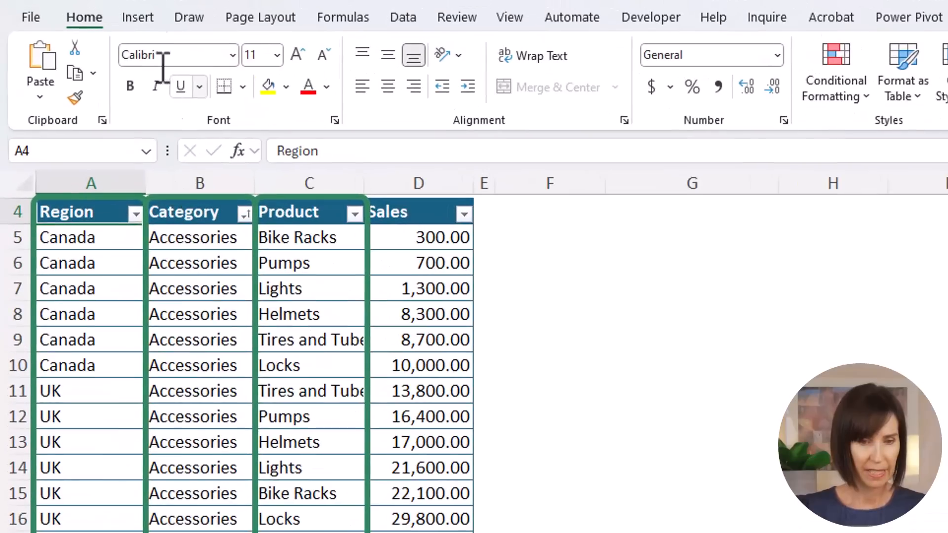
Create a PivotTable from the GlobalSales table on a new worksheet, and bring its field list closer to the report
click(138, 17)
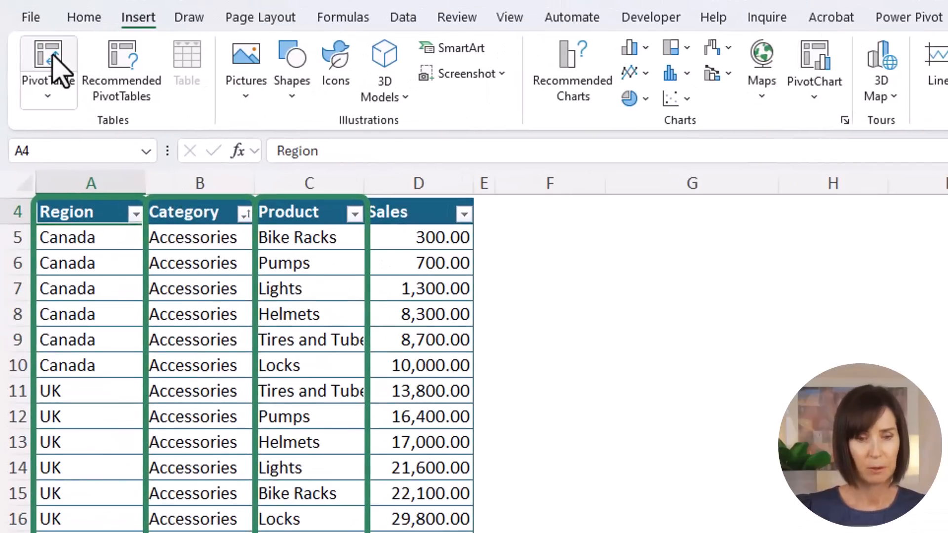
click(52, 55)
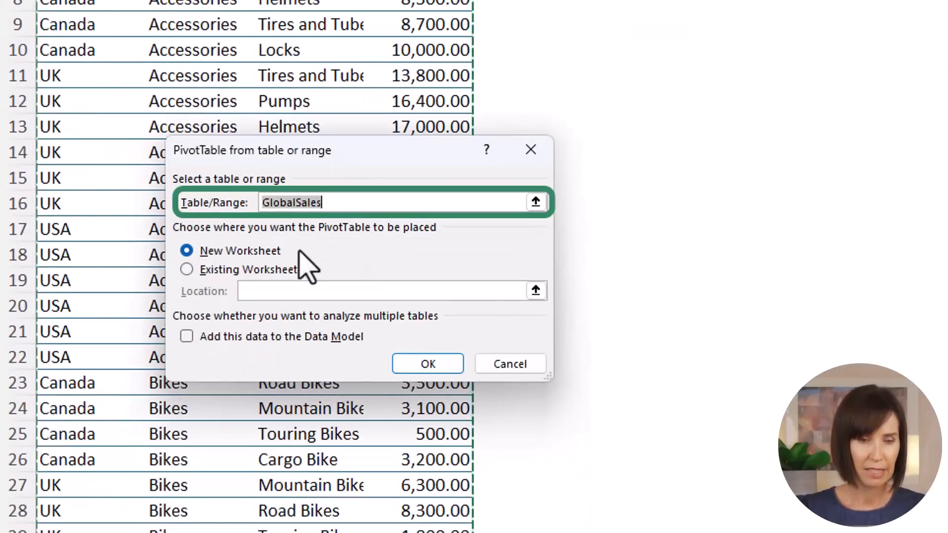
click(417, 365)
drag(800, 117, 447, 73)
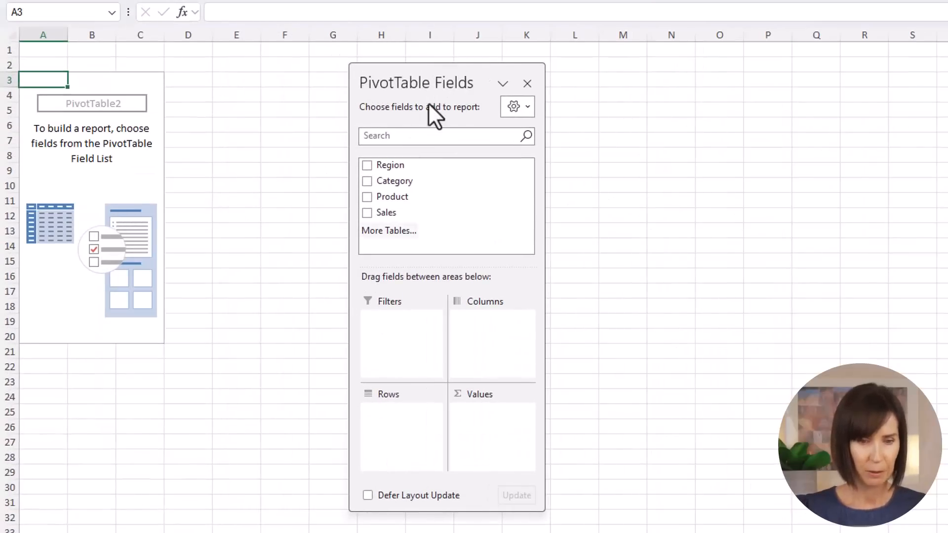
Build the PivotTable with Region as rows, Category as columns and Sales as values, and swap Region and Category
drag(389, 167, 494, 323)
drag(395, 220, 488, 430)
drag(460, 82, 582, 77)
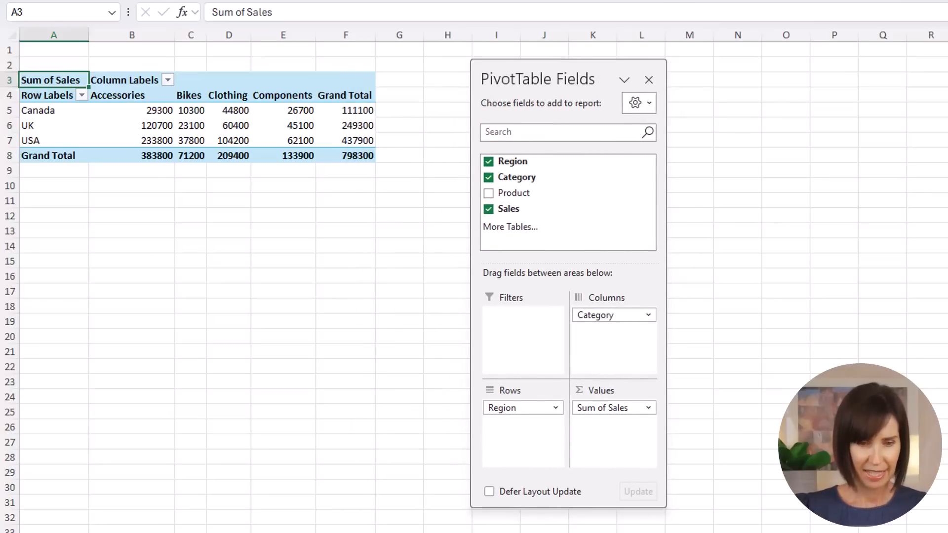
drag(538, 410, 518, 418)
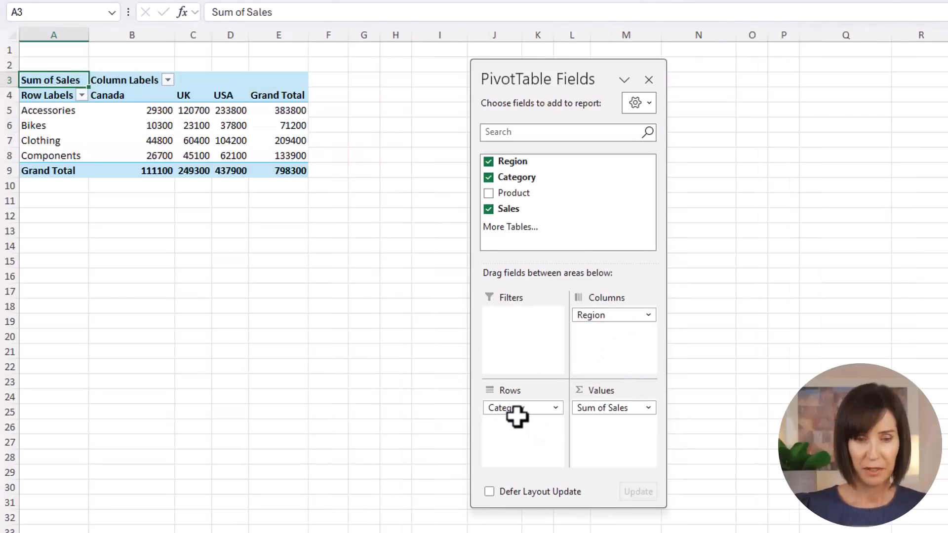
Filter the PivotTable's categories to Accessories only and drill down into the source records behind its grand total
click(82, 95)
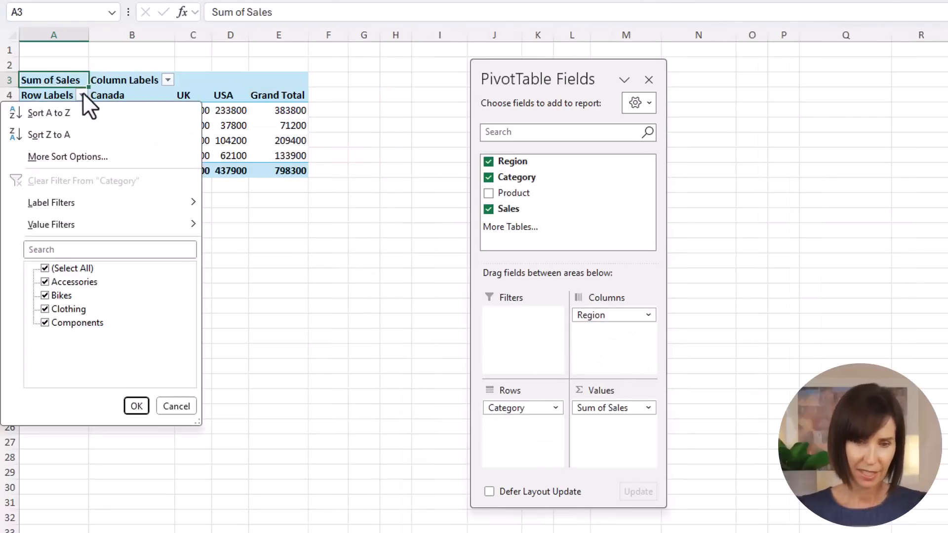
click(46, 282)
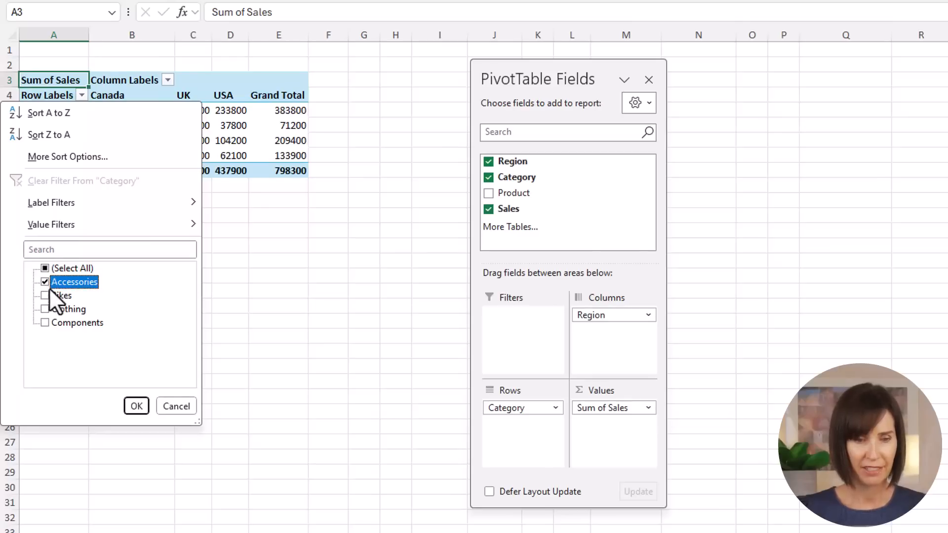
click(137, 406)
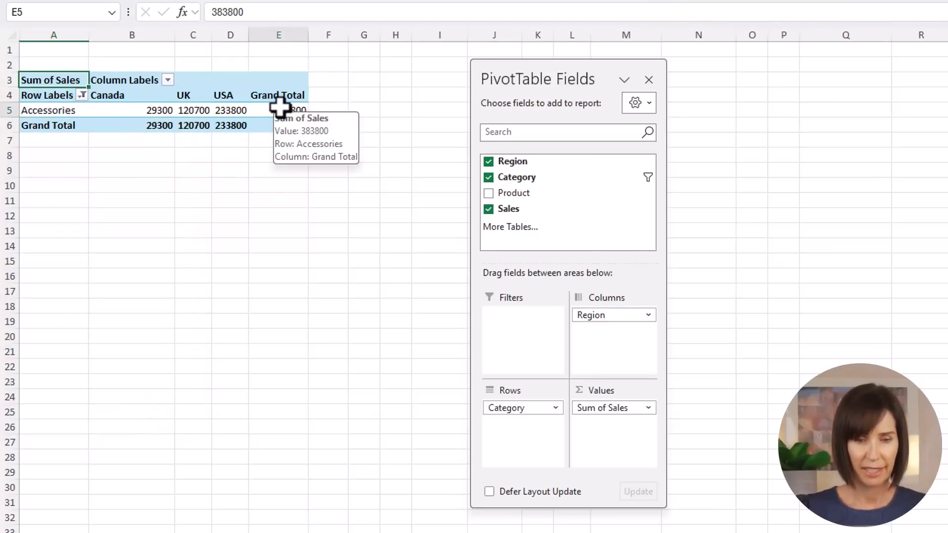
double_click(280, 108)
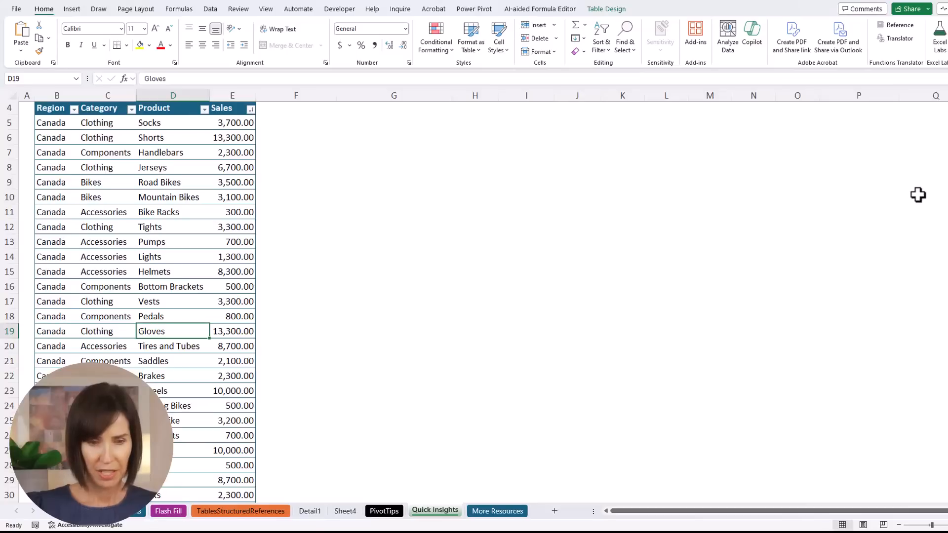
Run Analyze Data on the Quick Insights sales table and insert the suggested PivotChart comparing Sales by Category, with Accessories highlighted
click(728, 39)
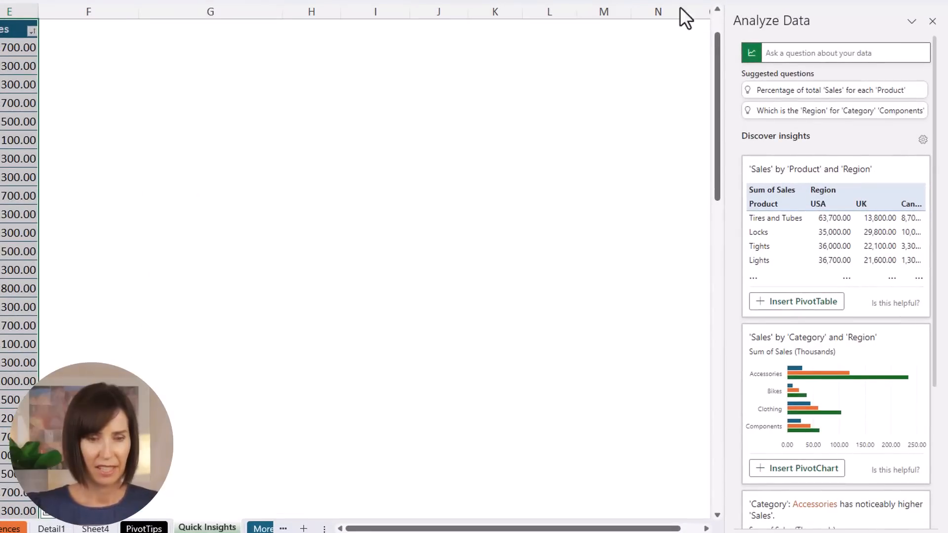
scroll(809, 147, down, 6)
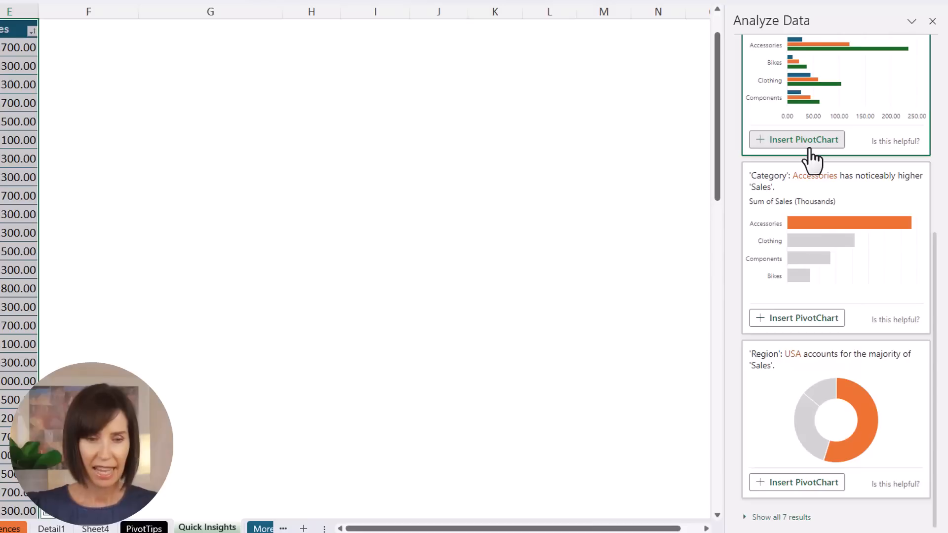
click(804, 322)
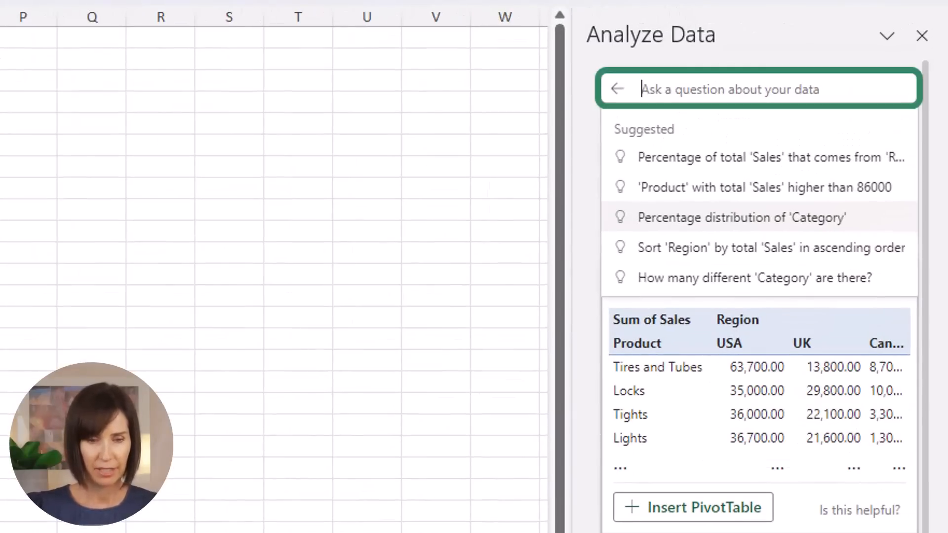
Ask Analyze Data for "Percentage of Sales by Product" and insert the answer as a PivotChart
text(Perce)
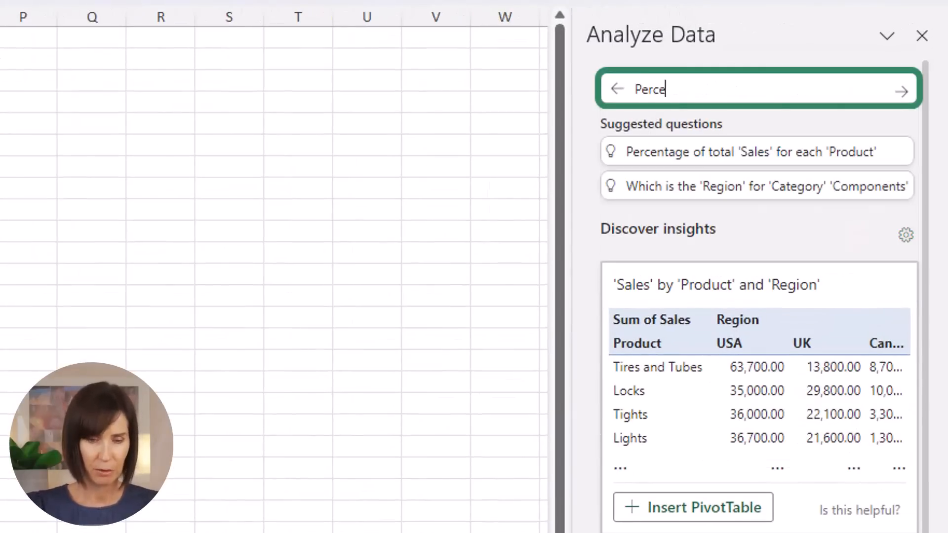
text(ntage of Sa)
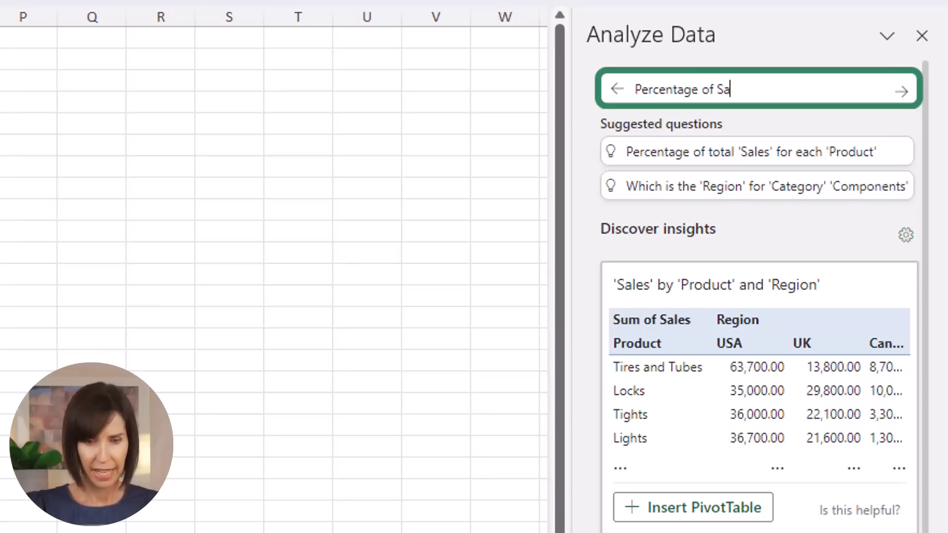
text(les by Pro)
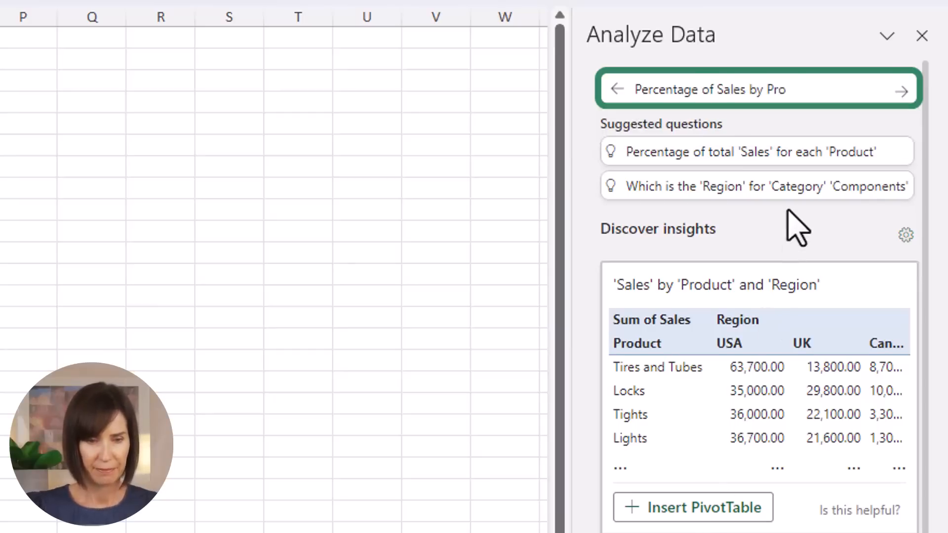
text(duct)
key(Return)
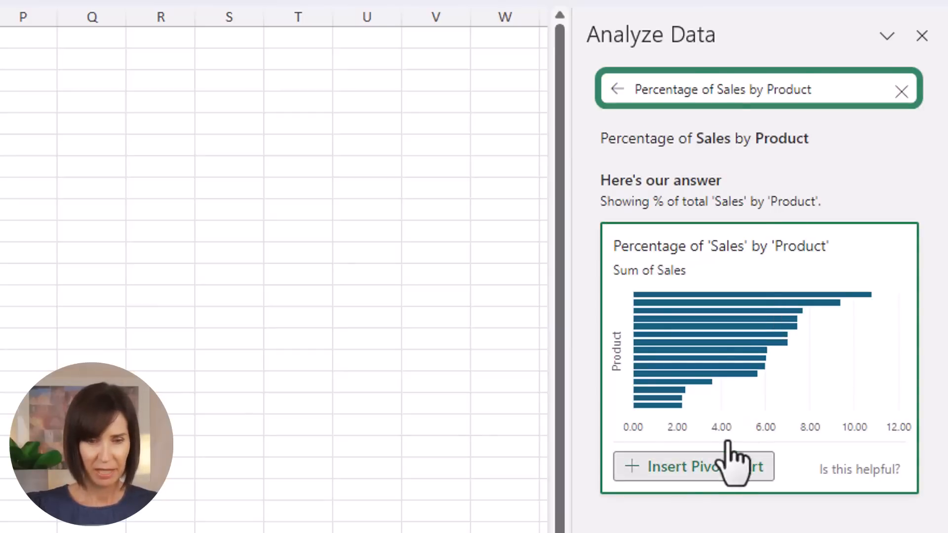
click(724, 462)
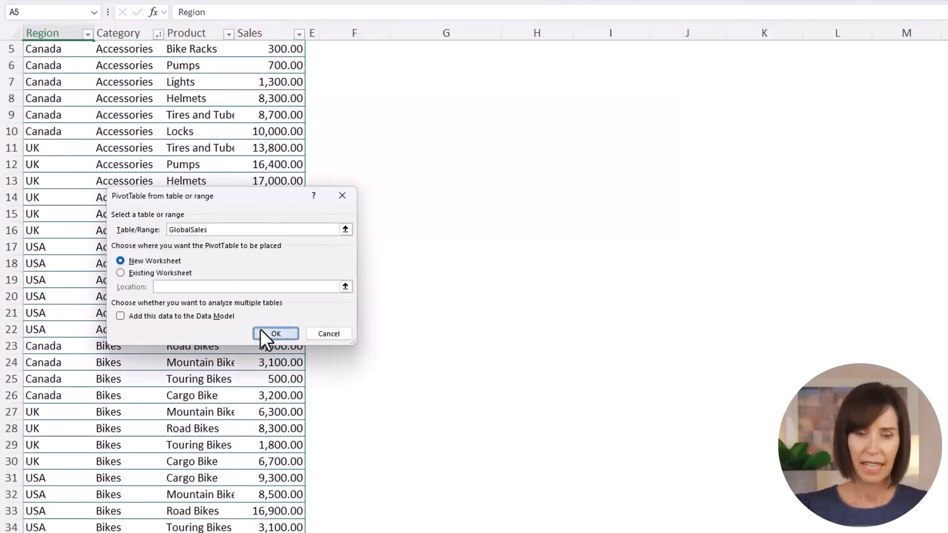
Create another PivotTable from GlobalSales on a new worksheet and add the Sales field to its values four times
click(275, 334)
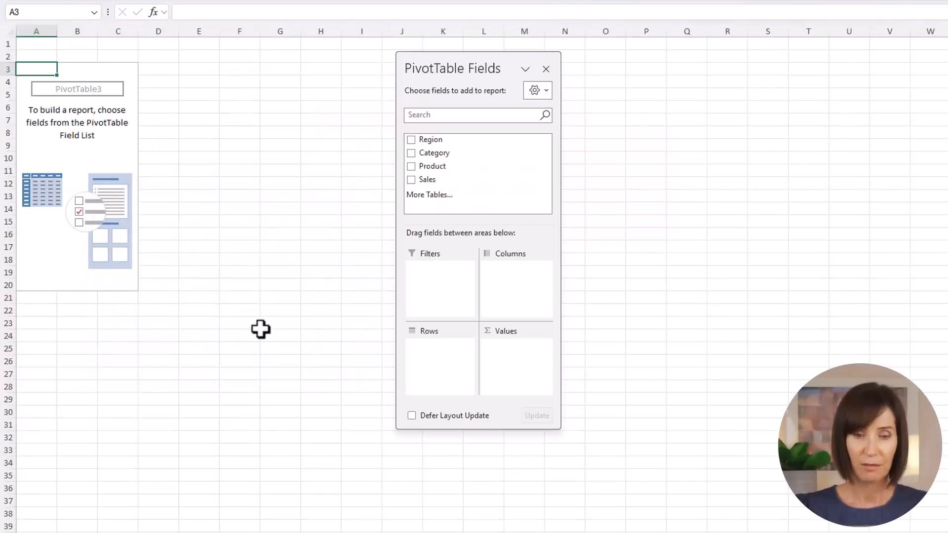
drag(432, 180, 532, 352)
drag(435, 183, 479, 242)
drag(529, 343, 532, 352)
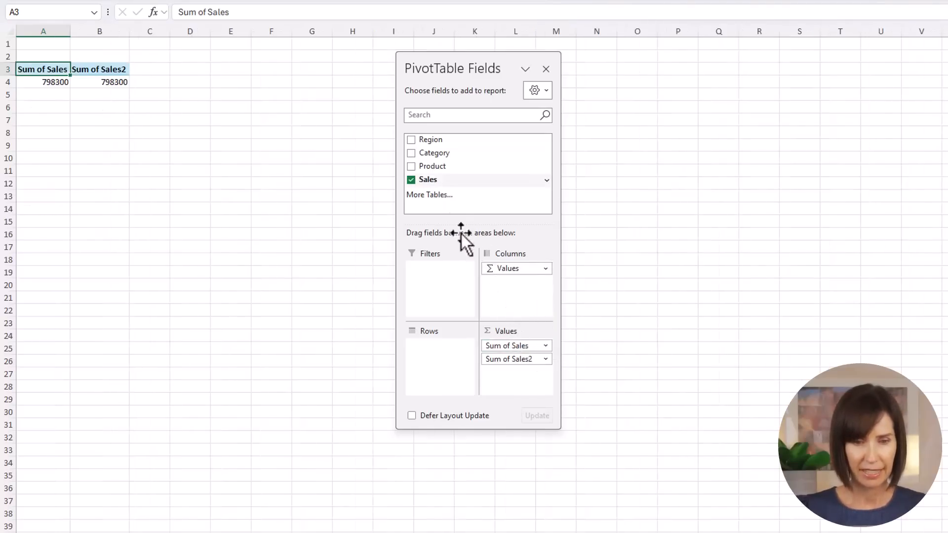
drag(430, 182, 513, 376)
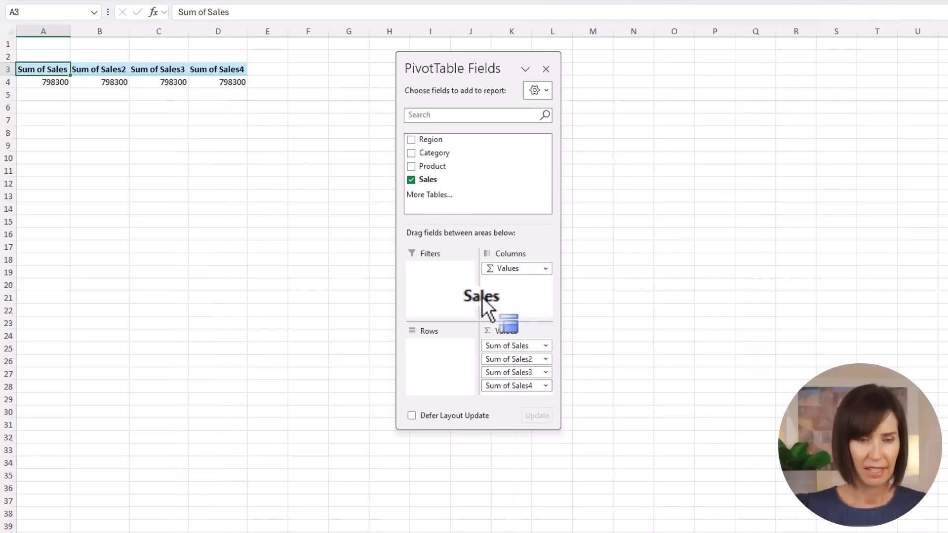
Summarize the second Sales value field in the PivotTable by Count
click(545, 360)
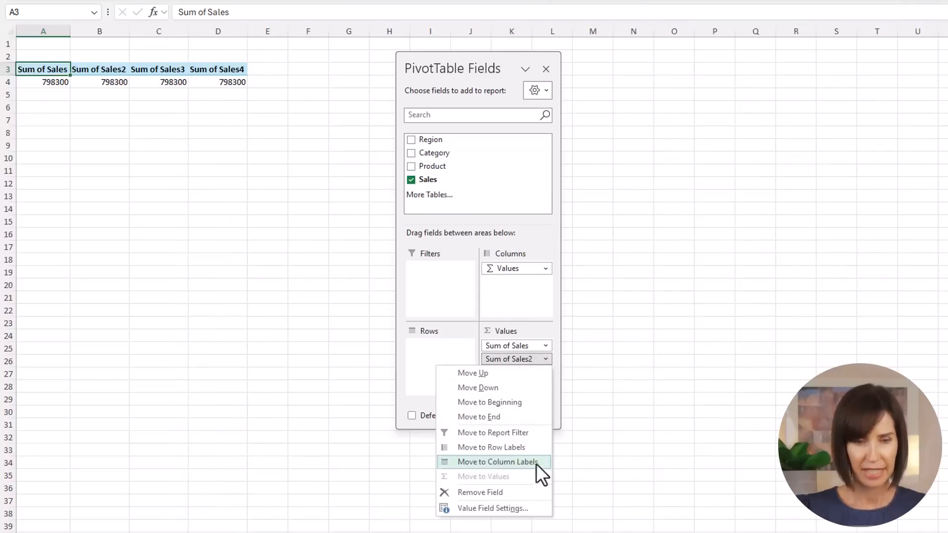
click(532, 508)
click(180, 267)
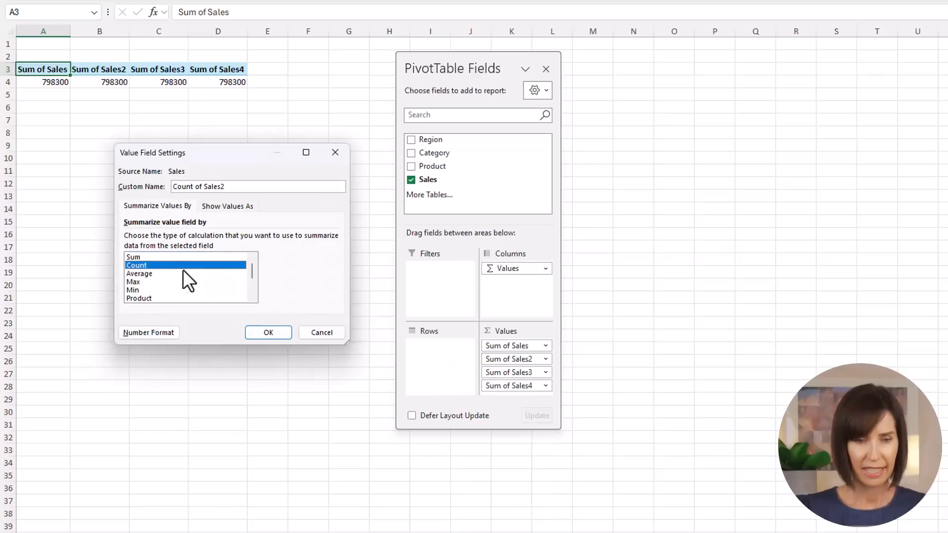
click(256, 332)
Change the third Sales value field's summary calculation to Average
click(546, 374)
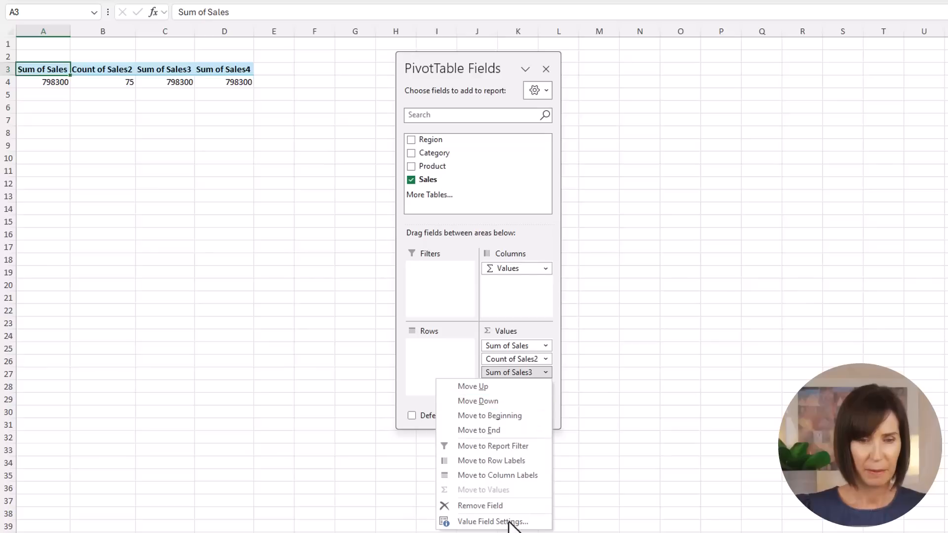
click(494, 520)
click(148, 274)
click(257, 332)
Change the fourth Sales value field so that it summarizes by Max
click(545, 385)
click(494, 520)
click(167, 280)
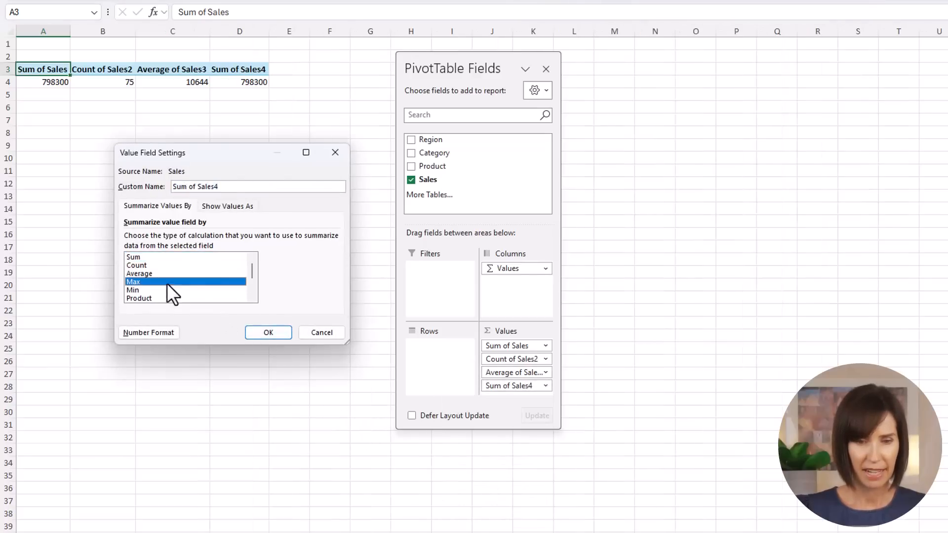
click(265, 329)
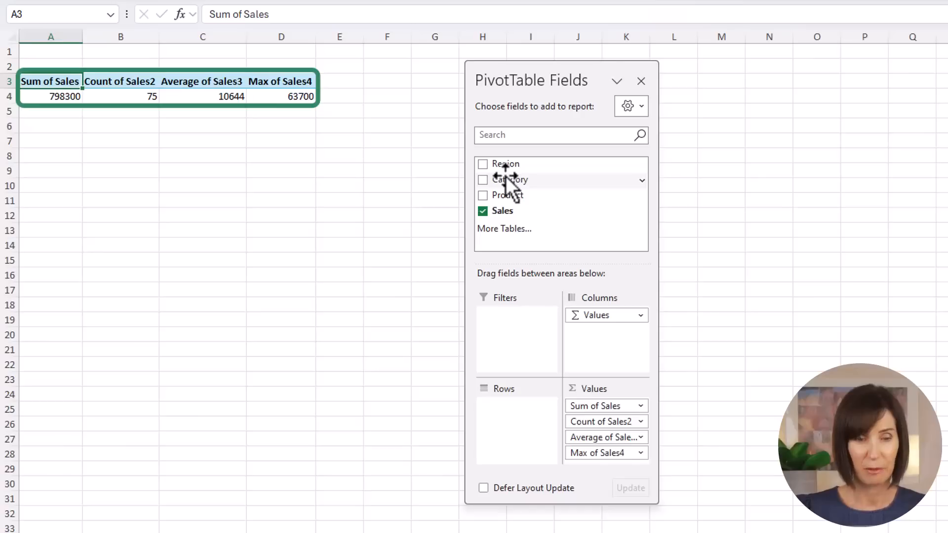
Place Category and Product in the PivotTable's rows, add Region as a report filter, and filter it to UK
drag(506, 176, 523, 417)
drag(514, 197, 536, 429)
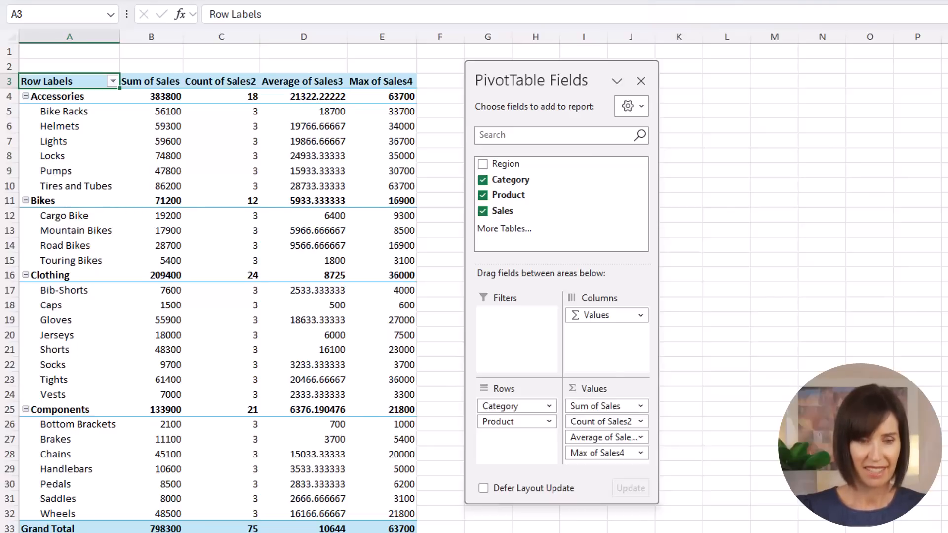
drag(554, 165, 541, 326)
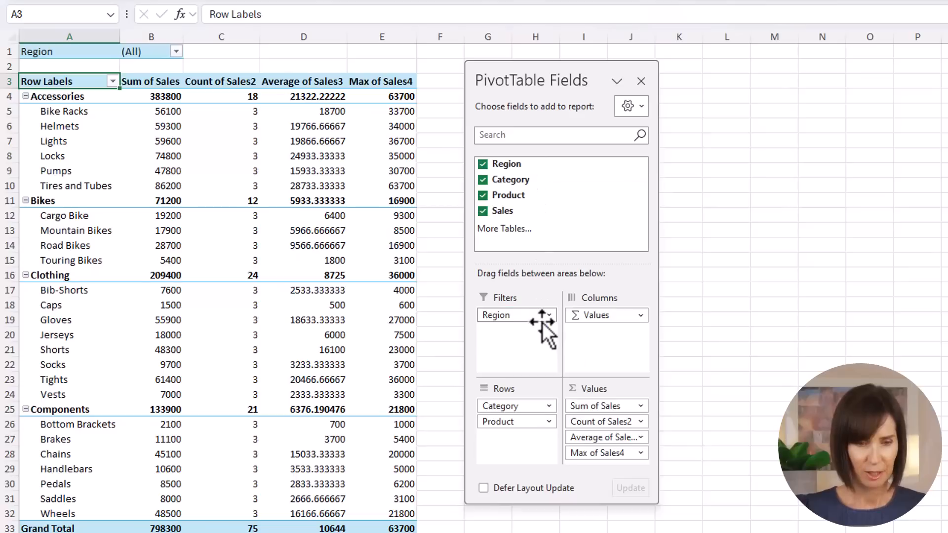
click(177, 52)
click(27, 115)
click(107, 238)
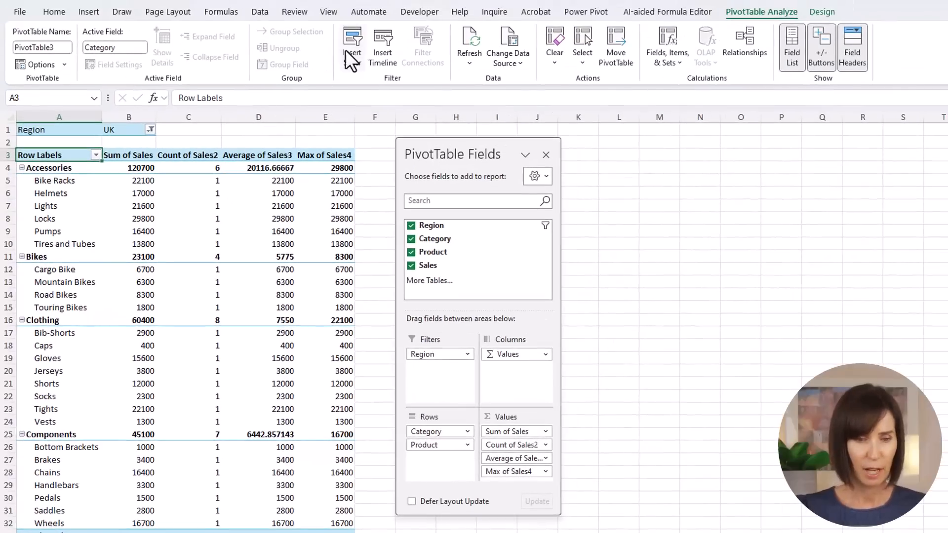
Insert a Region slicer for the PivotTable and place it beside the table near its header row
click(345, 49)
click(173, 247)
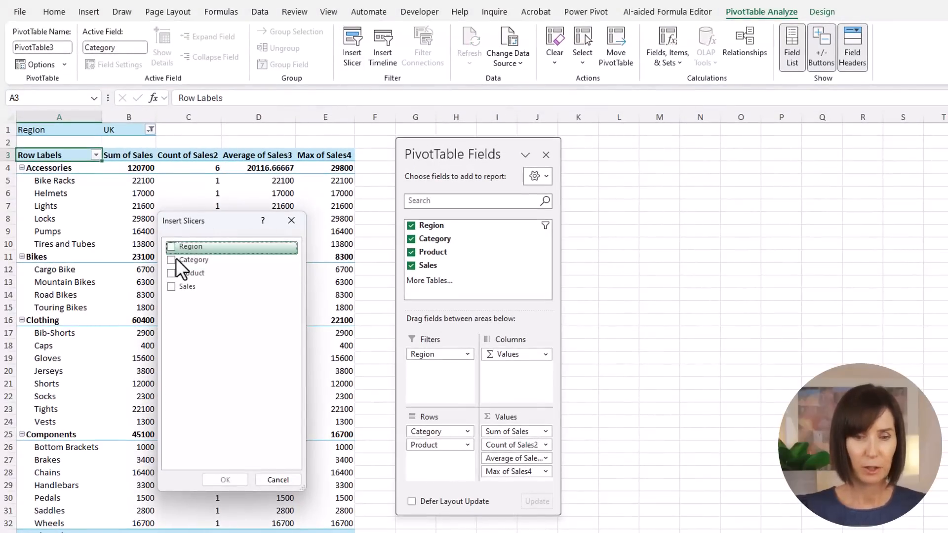
click(225, 480)
drag(479, 302, 416, 156)
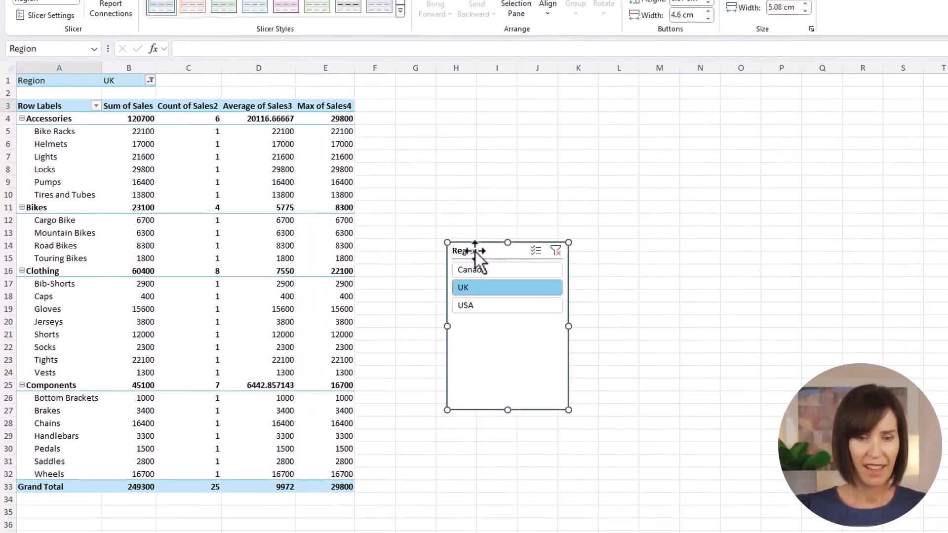
Filter the PivotTable with the Region slicer by Canada, USA and UK in turn, ending on Canada
click(418, 83)
click(418, 113)
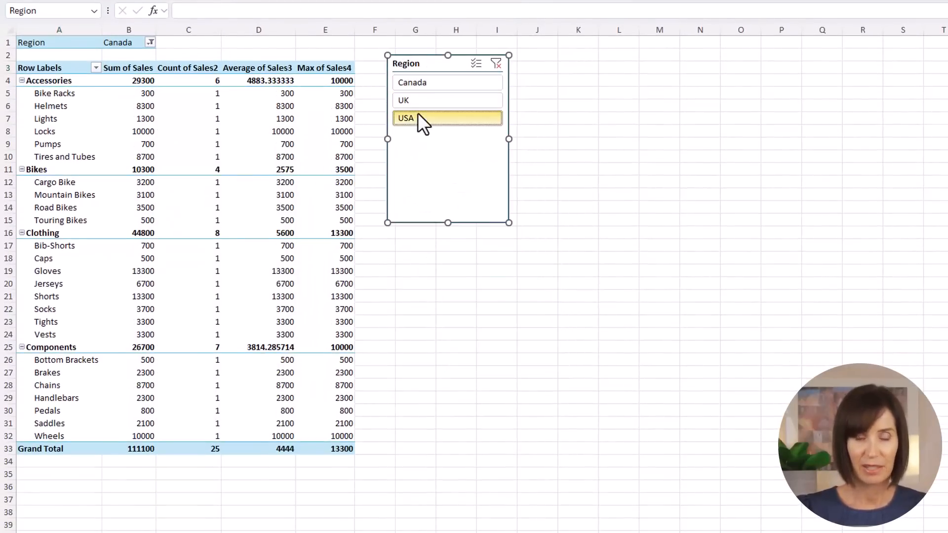
click(419, 102)
click(421, 89)
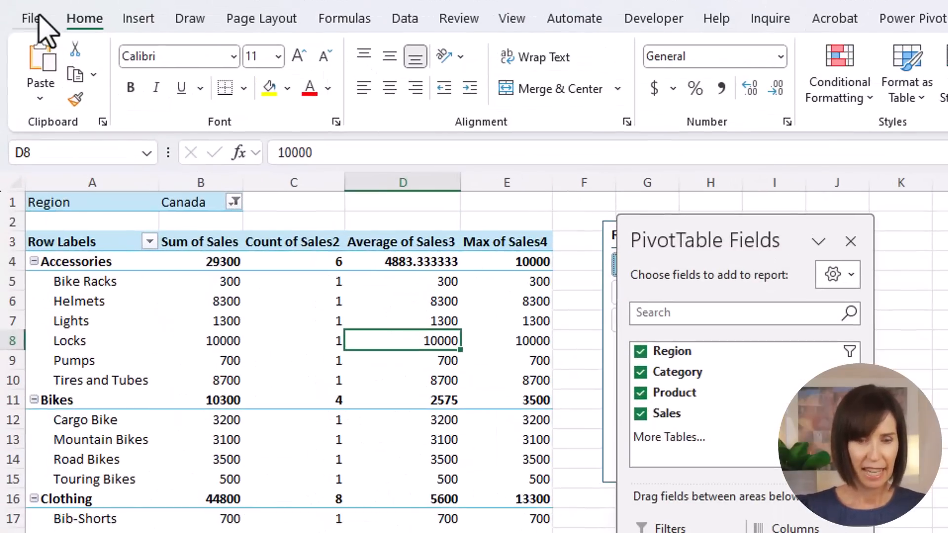
Examine the default PivotTable layout settings in the Excel options' data category, and close them without changes
click(37, 15)
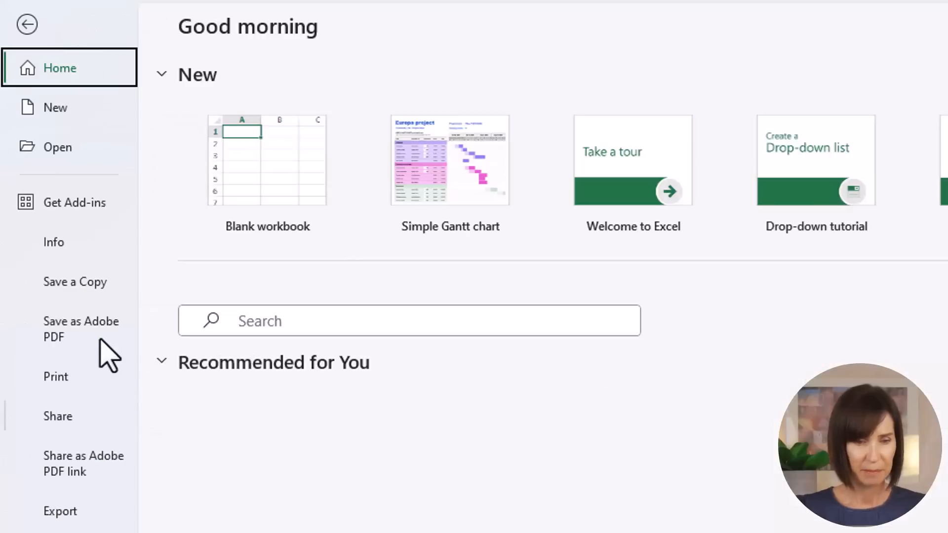
click(74, 504)
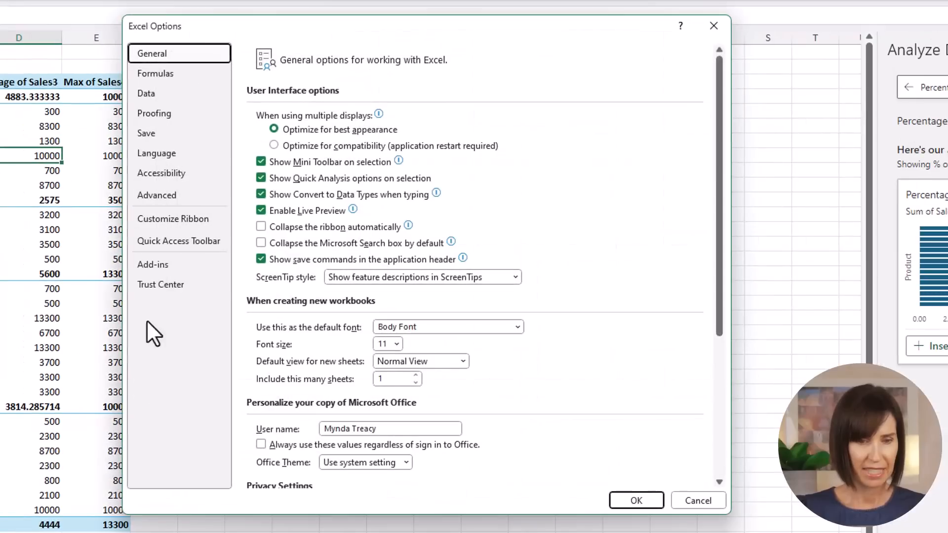
click(181, 94)
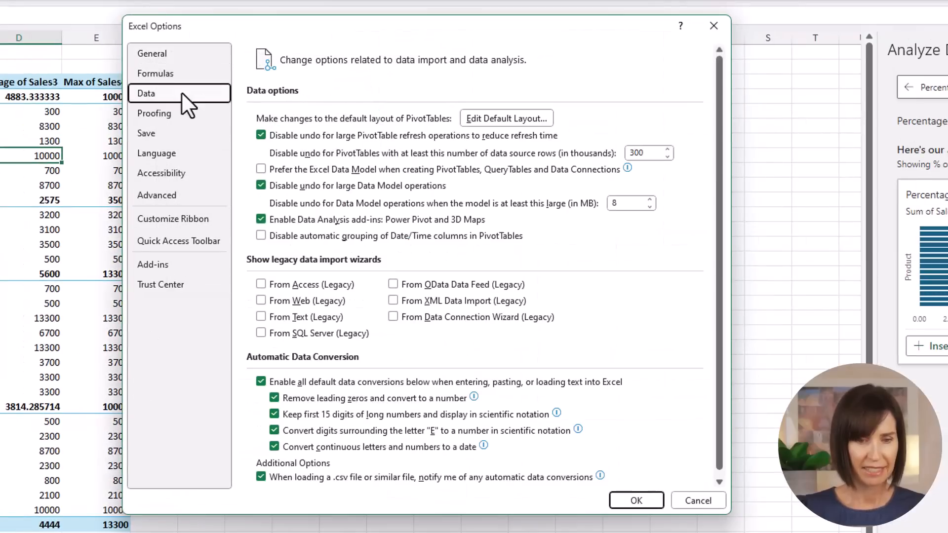
click(488, 121)
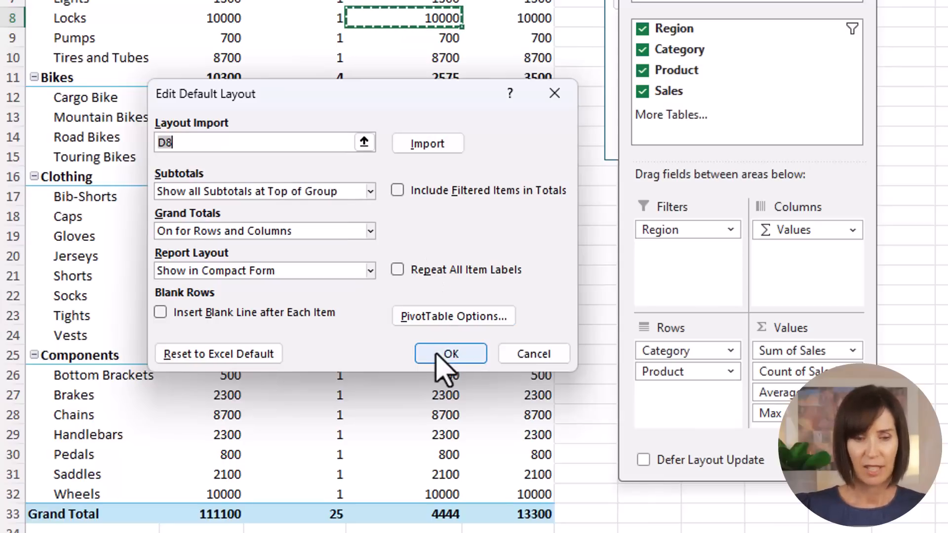
click(556, 358)
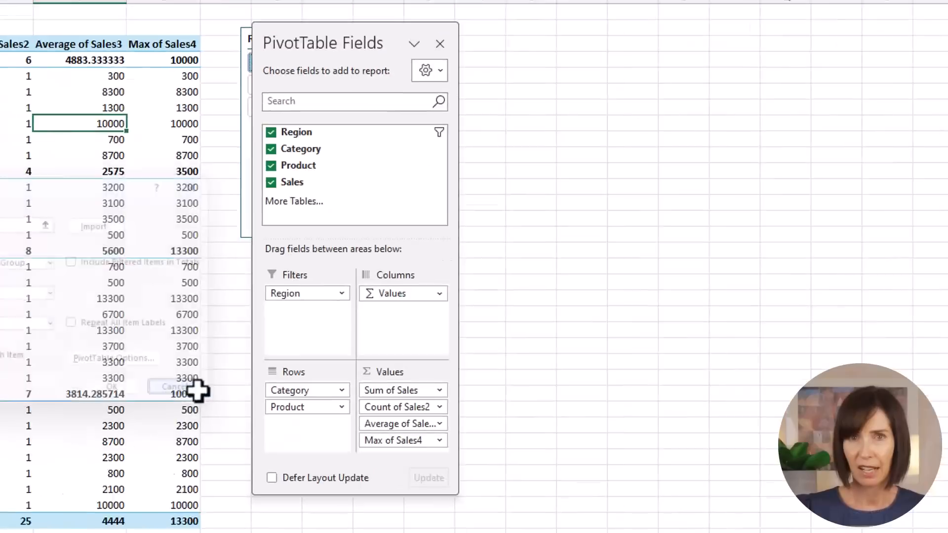